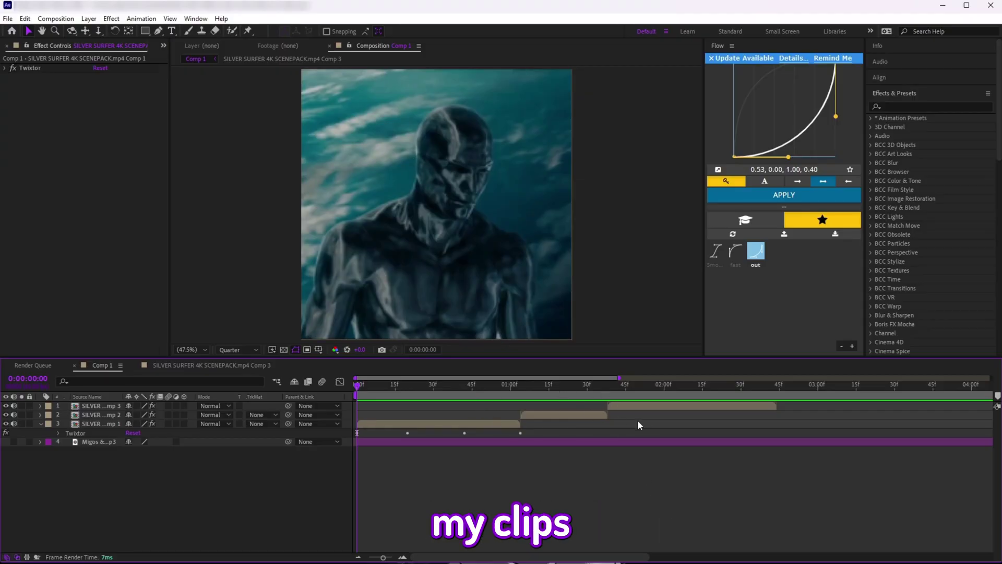
- Find the Twitch effect and apply it to the first clip layer, SILVER SURFER 4K SCENEPACK.mp4 Comp 1
key(space)
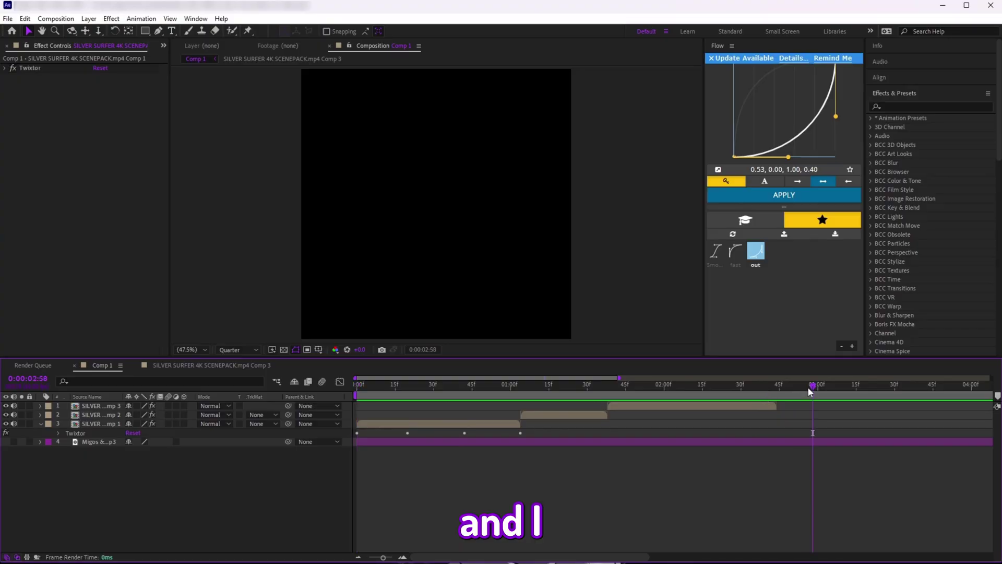
key(space)
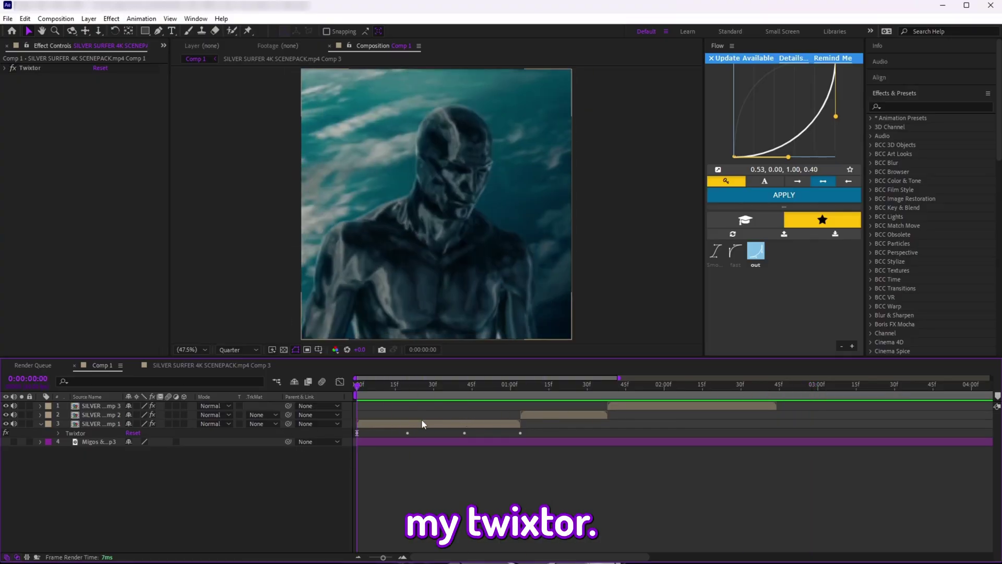
click(898, 106)
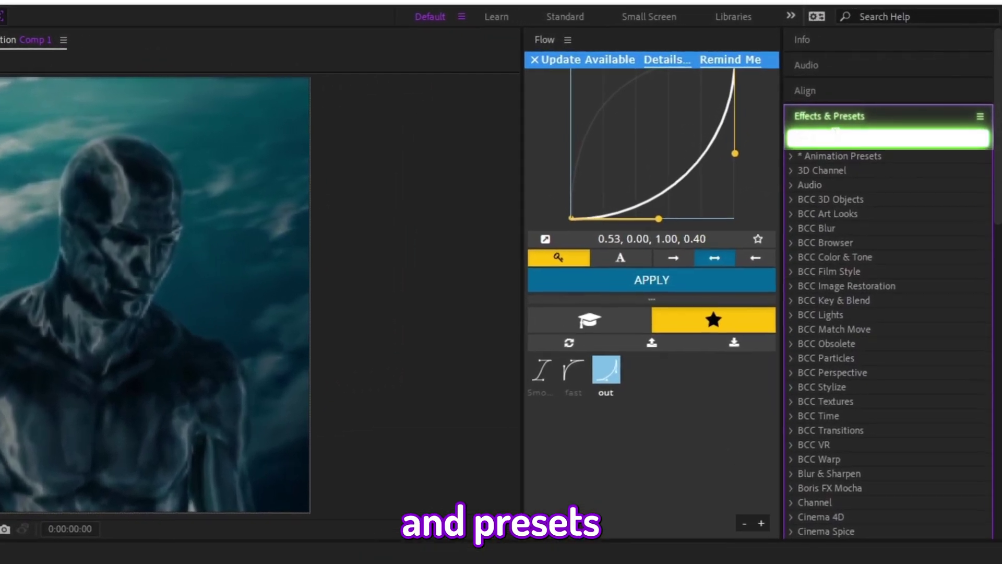
text(twitch)
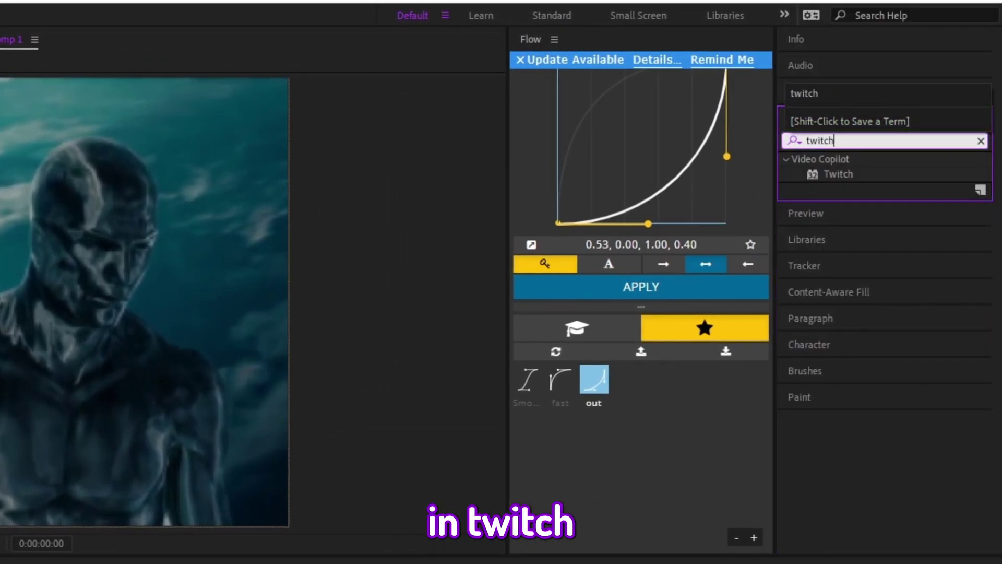
drag(838, 174, 402, 428)
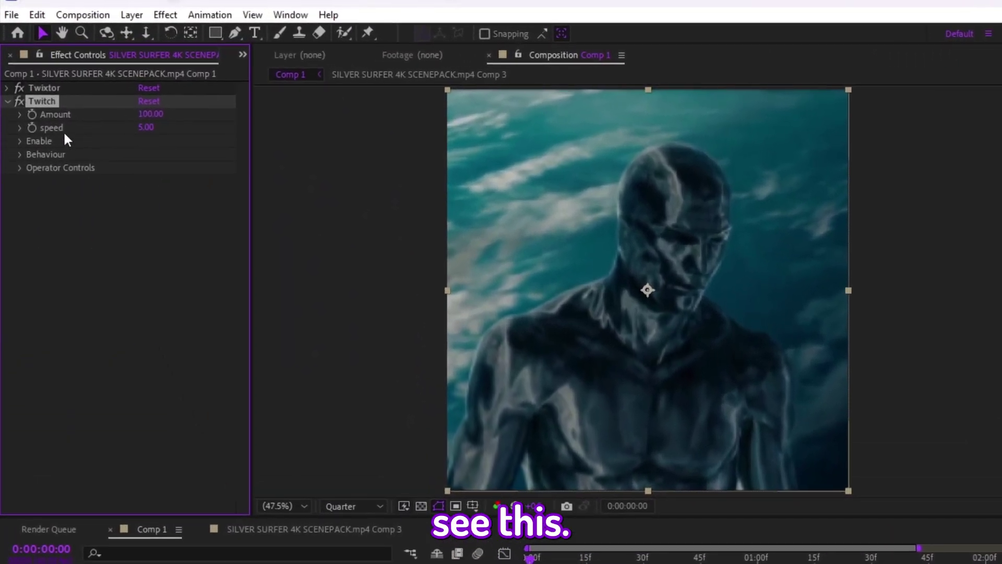
- Start keyframing the Twitch Amount at the beginning of the clip with a value of 185
click(31, 114)
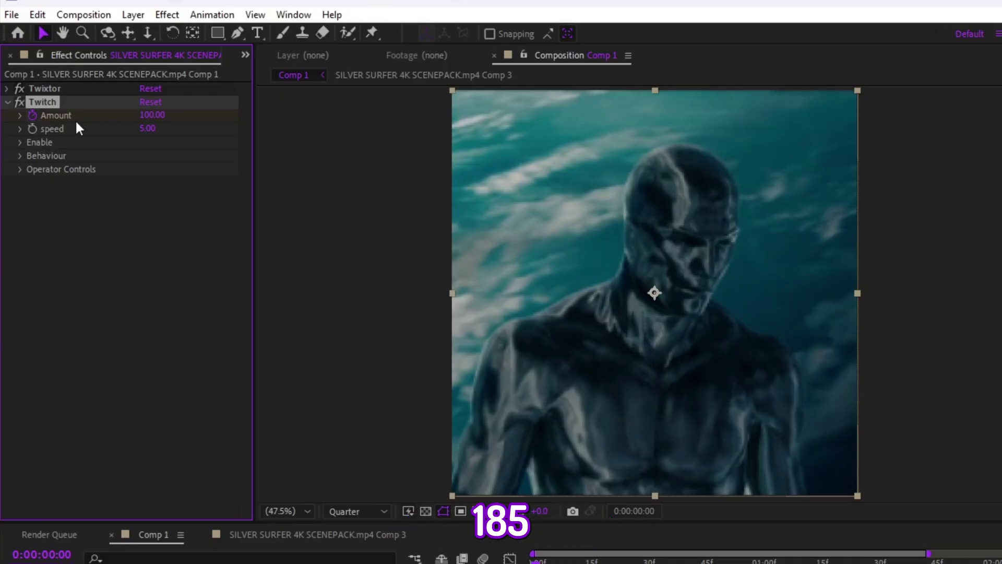
click(163, 117)
text(185)
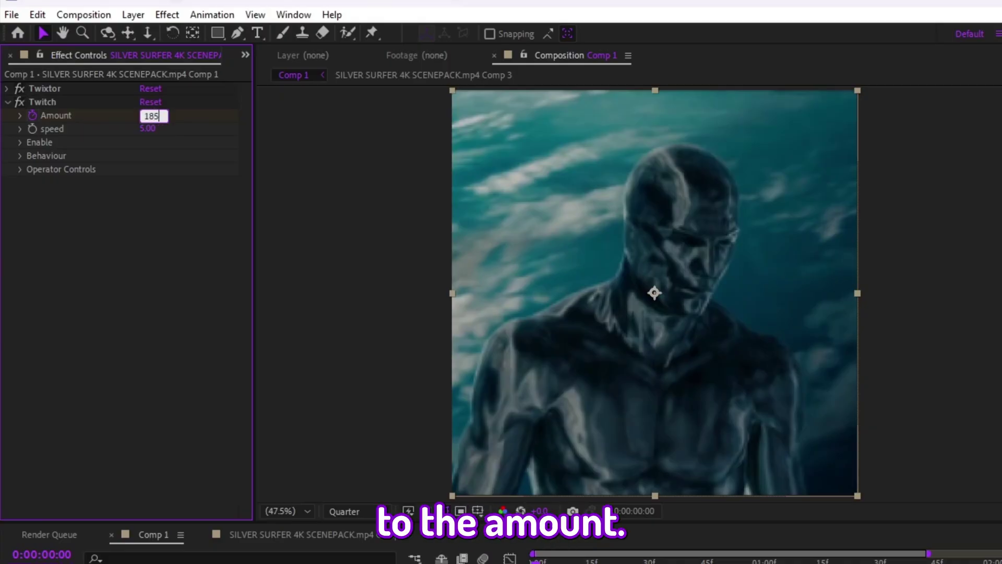
key(Return)
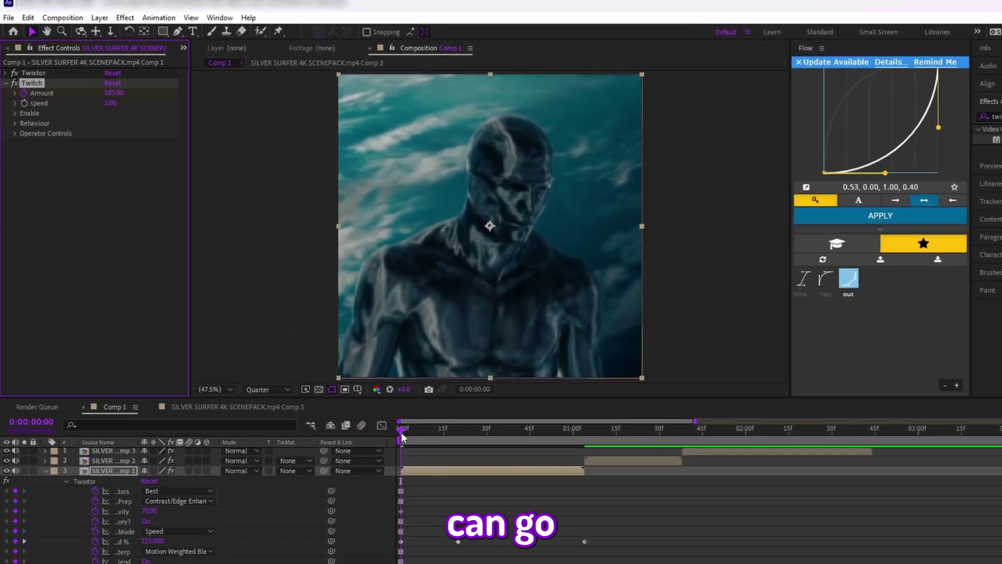
- Add a second Twitch Amount keyframe of 0 at frame 40, and return to the start of the composition
drag(401, 432, 463, 408)
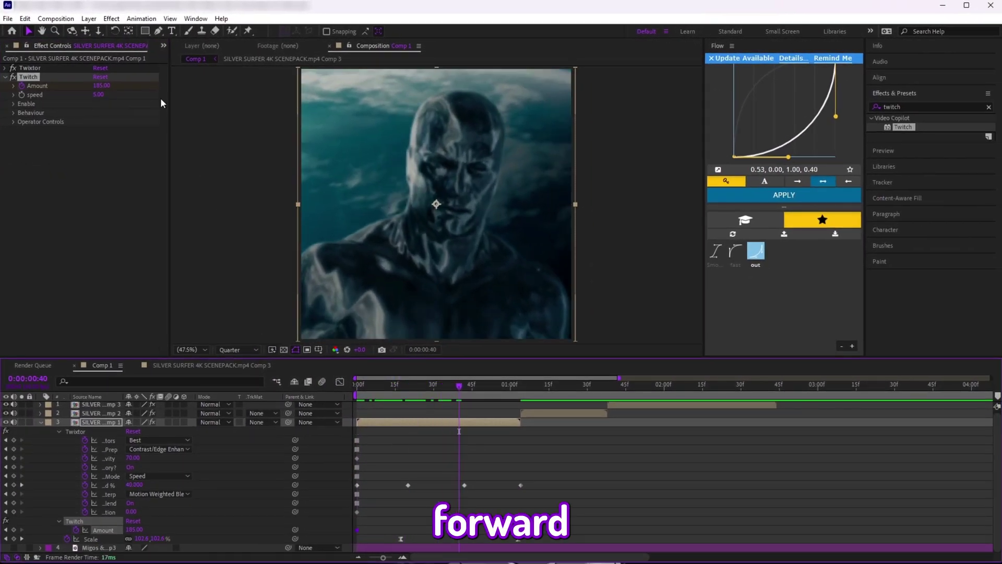
click(100, 86)
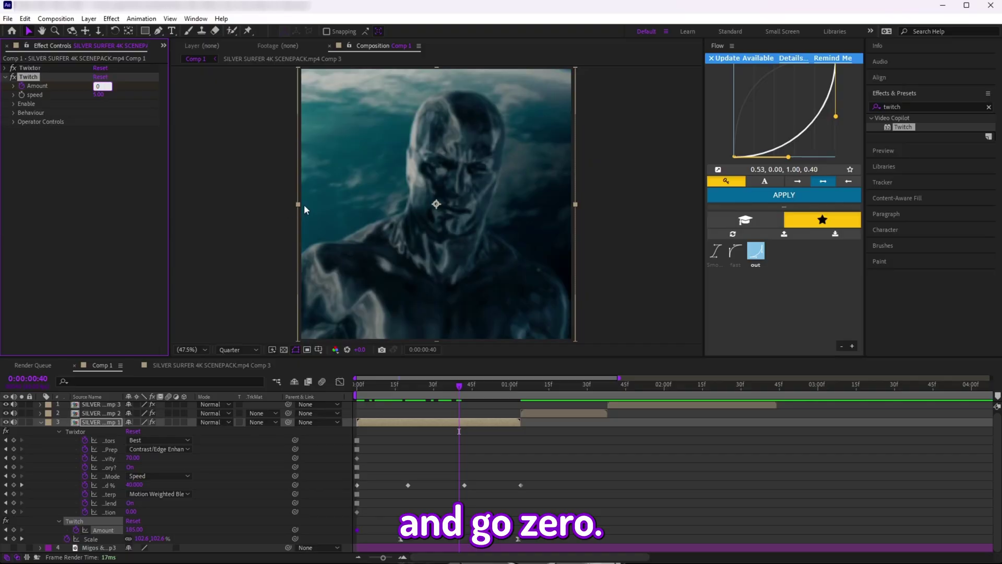
key(Home)
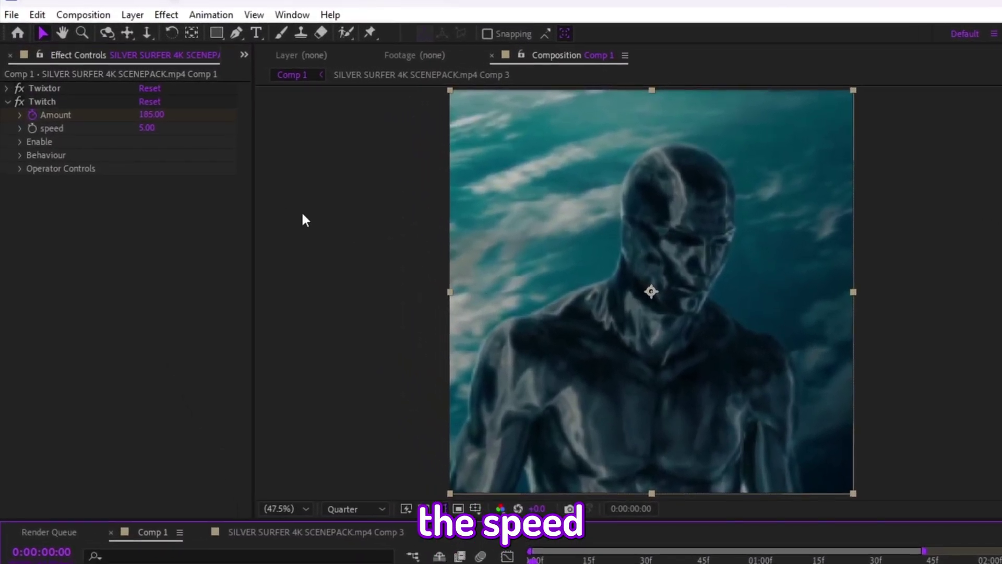
- Set the Twitch speed to 30, enable its Blur, Light and Slide operators, and preview the effect
click(147, 128)
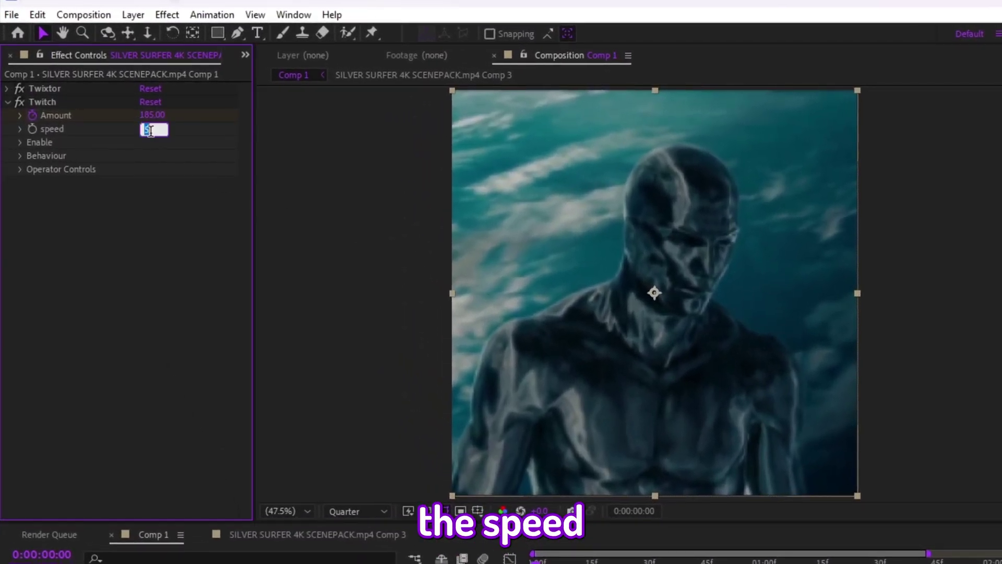
text(30)
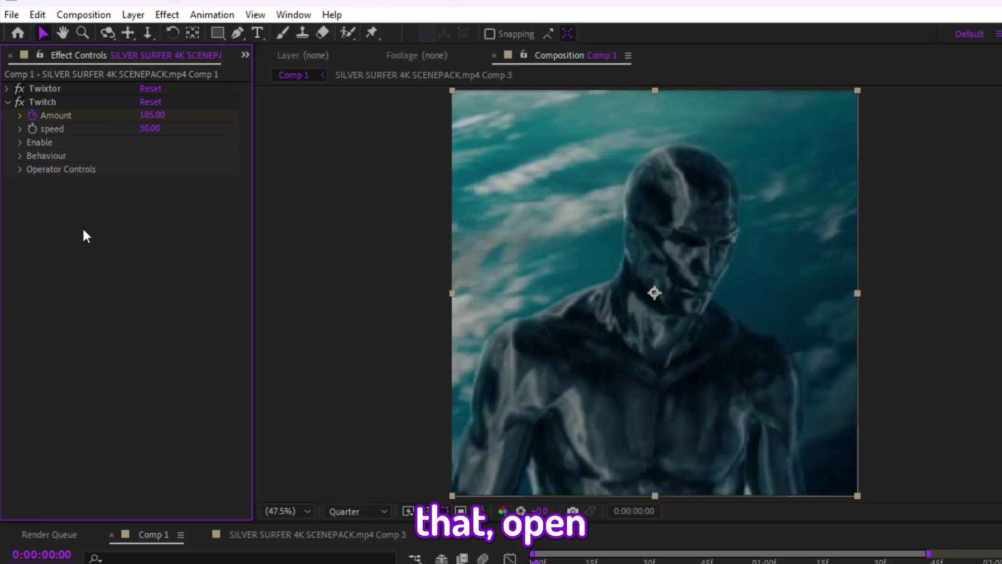
click(19, 141)
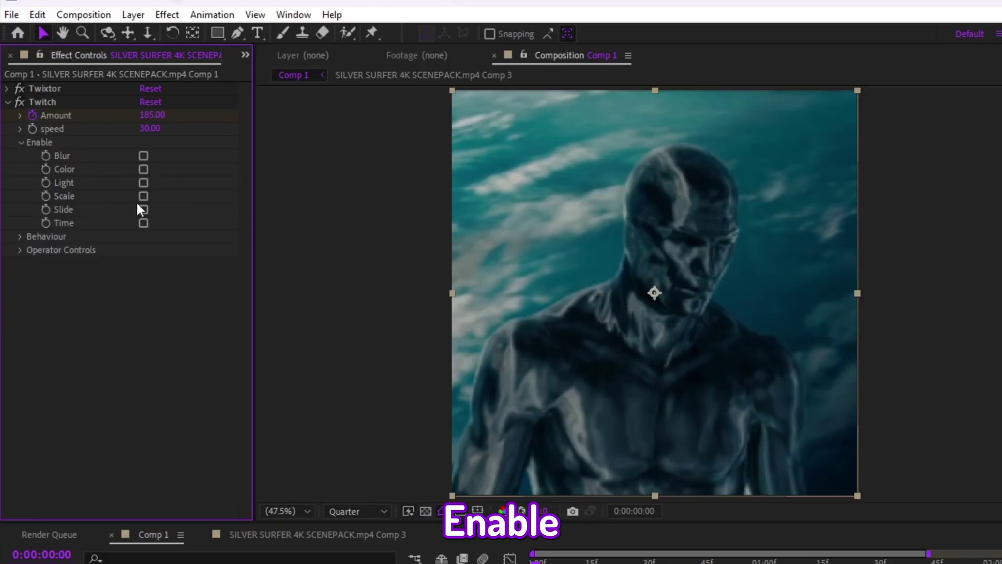
click(144, 155)
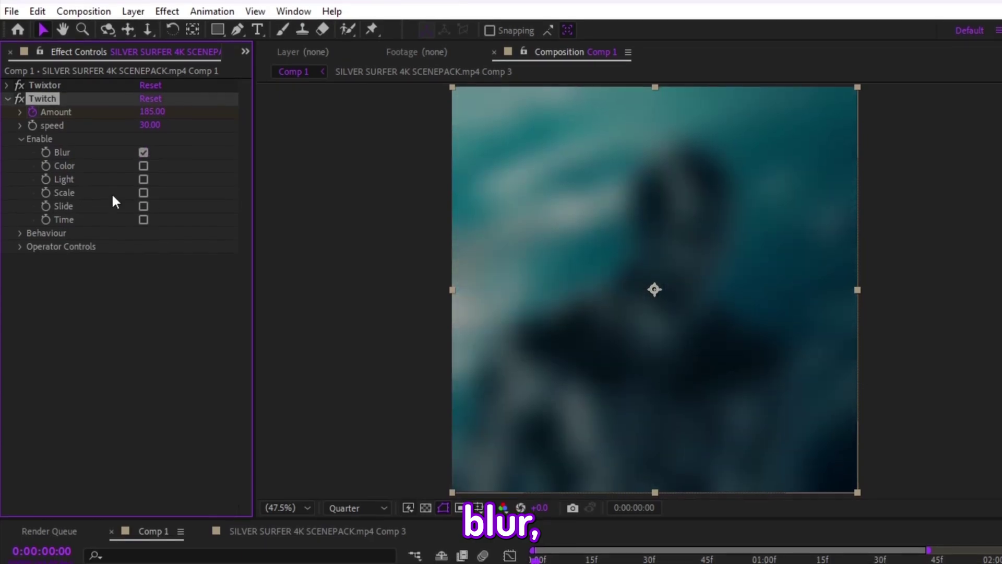
click(144, 181)
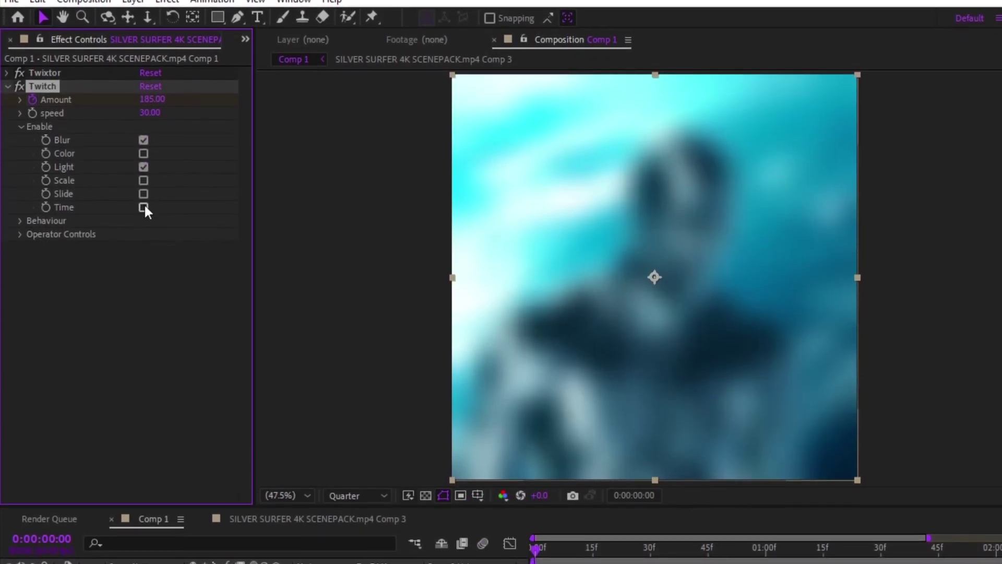
click(143, 197)
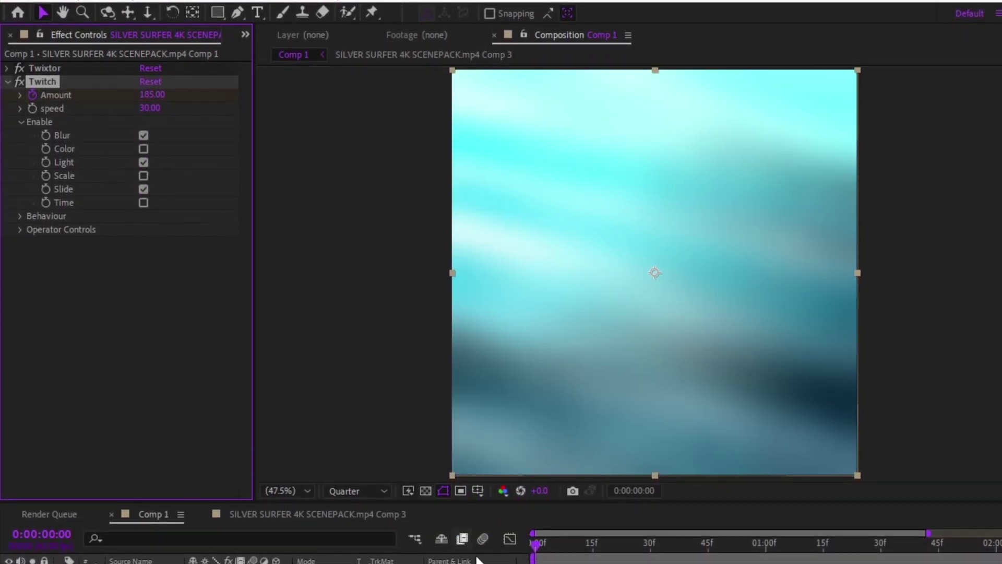
key(space)
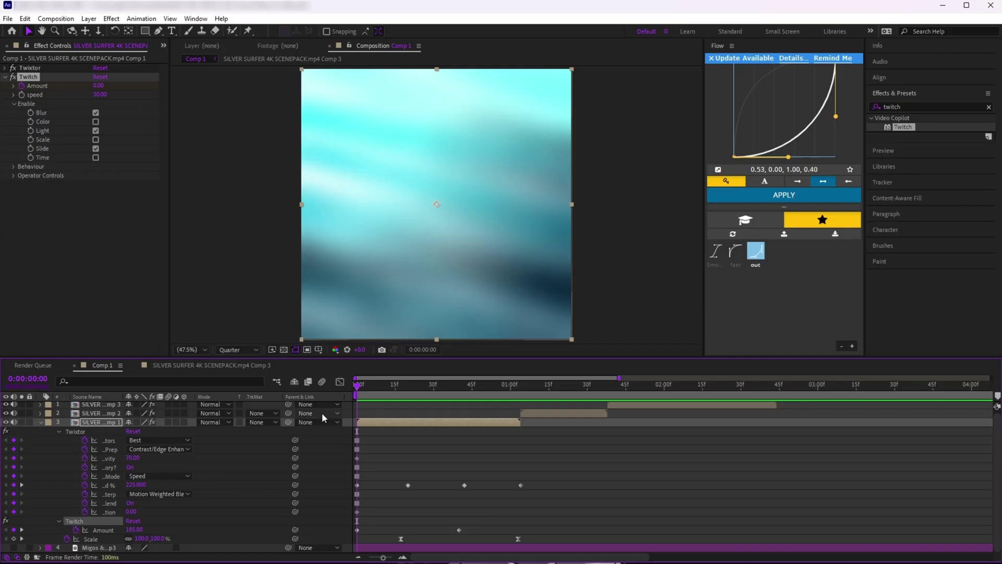
key(space)
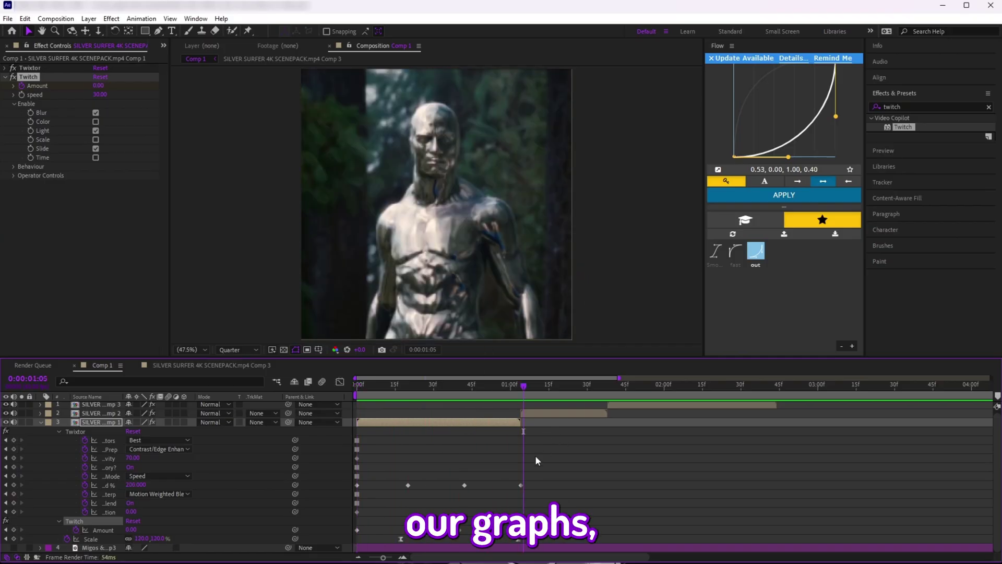
- Apply Easy Ease to both Twitch Amount keyframes
drag(524, 386, 401, 418)
drag(535, 525, 385, 535)
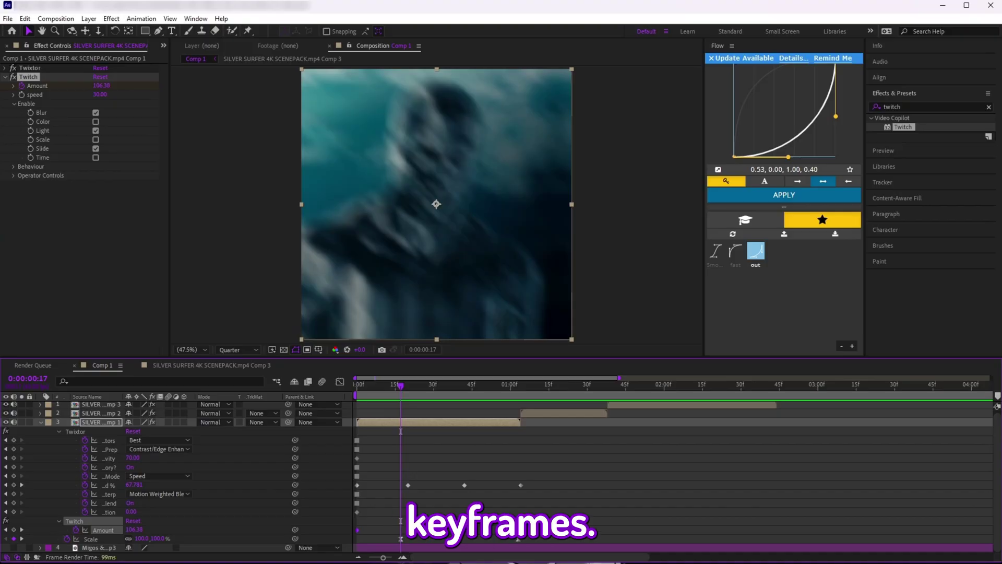
key(F9)
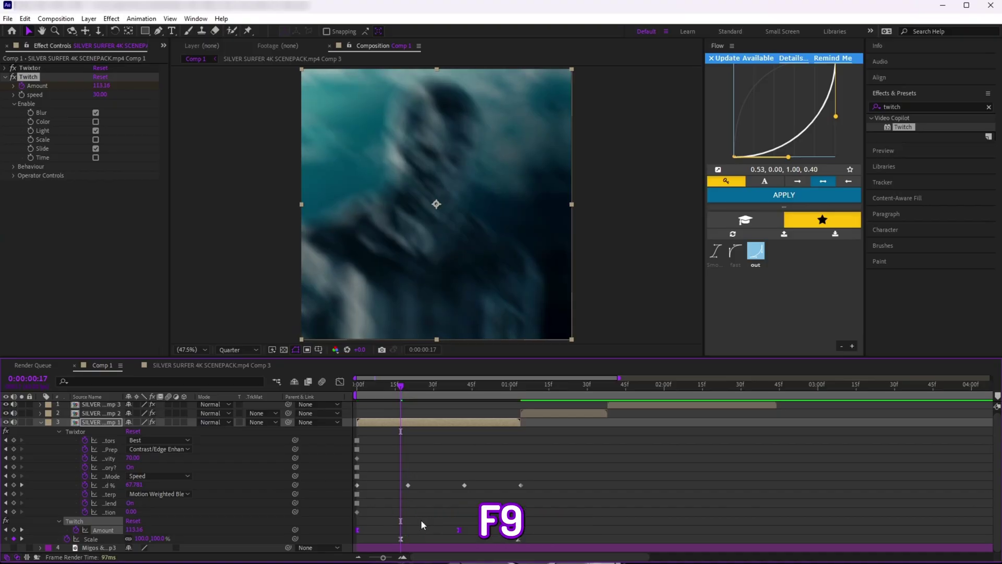
- Shape the Twitch Amount curve in the graph editor into a fast initial drop with a long ease-out to zero, and preview it
click(340, 382)
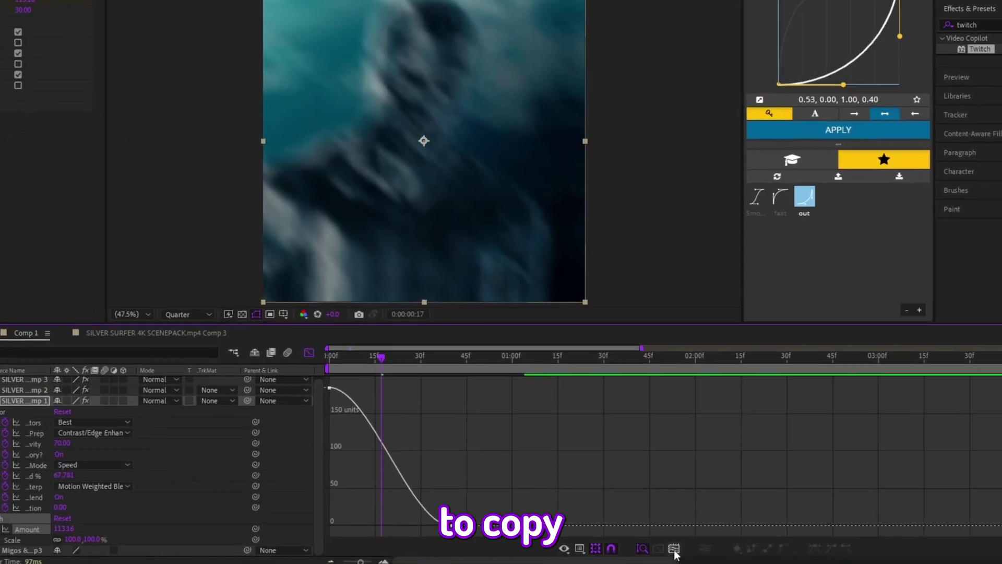
click(654, 547)
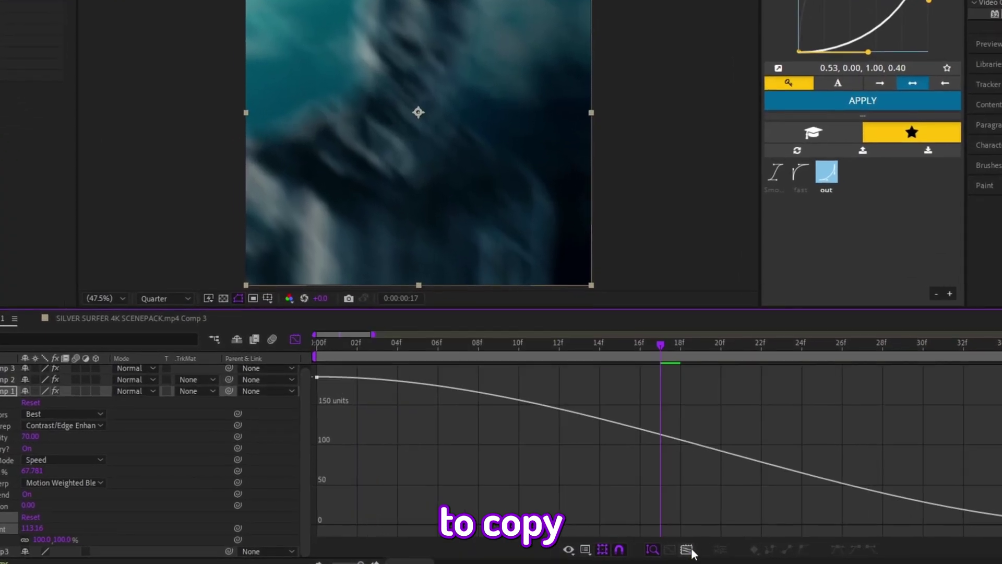
drag(371, 330, 510, 330)
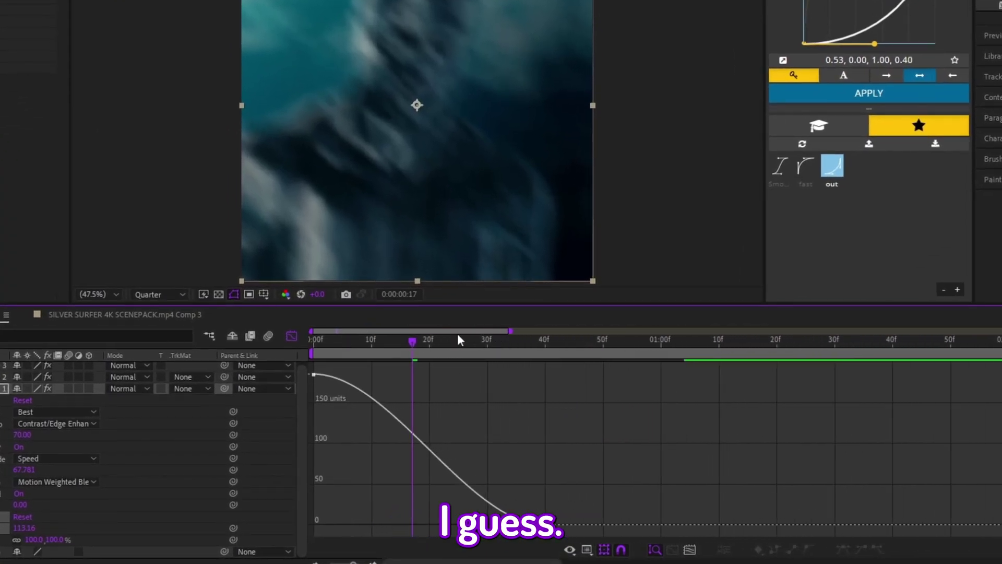
click(332, 373)
drag(391, 374, 339, 375)
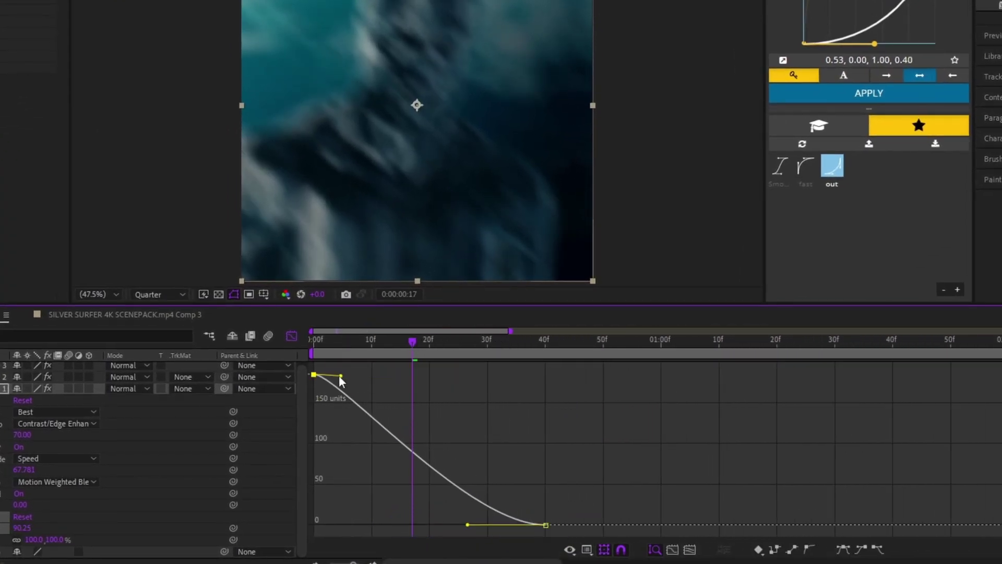
drag(468, 525, 333, 523)
key(Home)
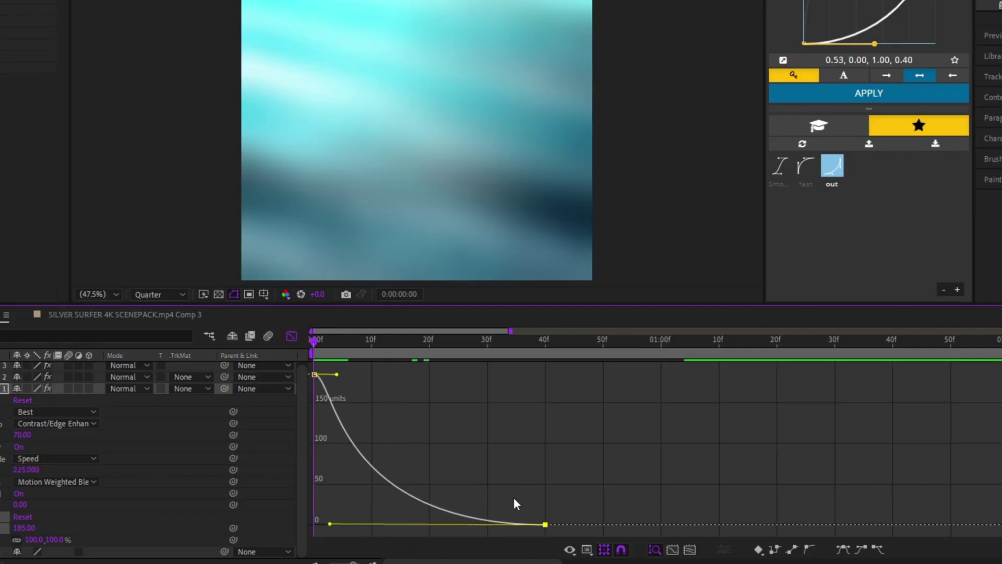
key(space)
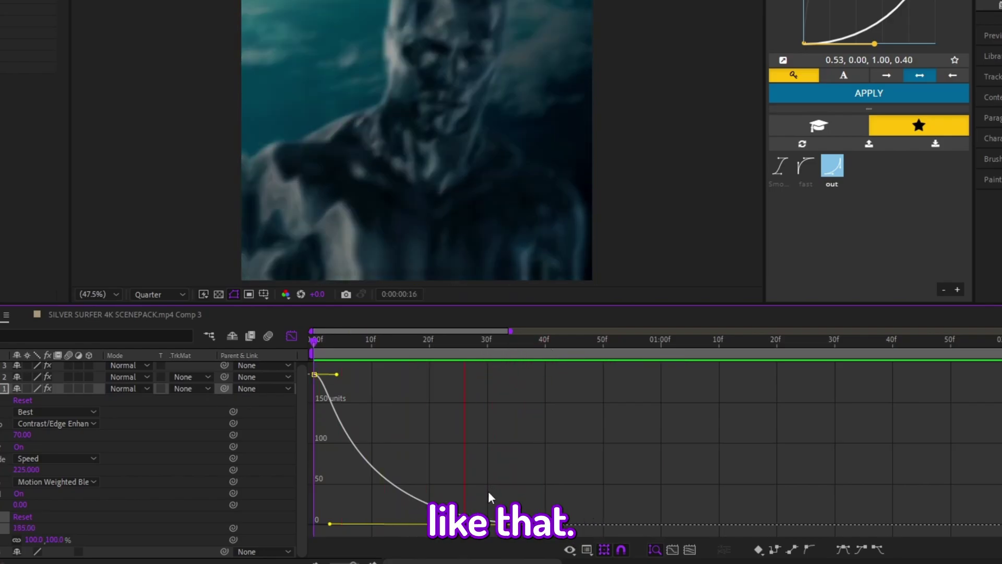
key(space)
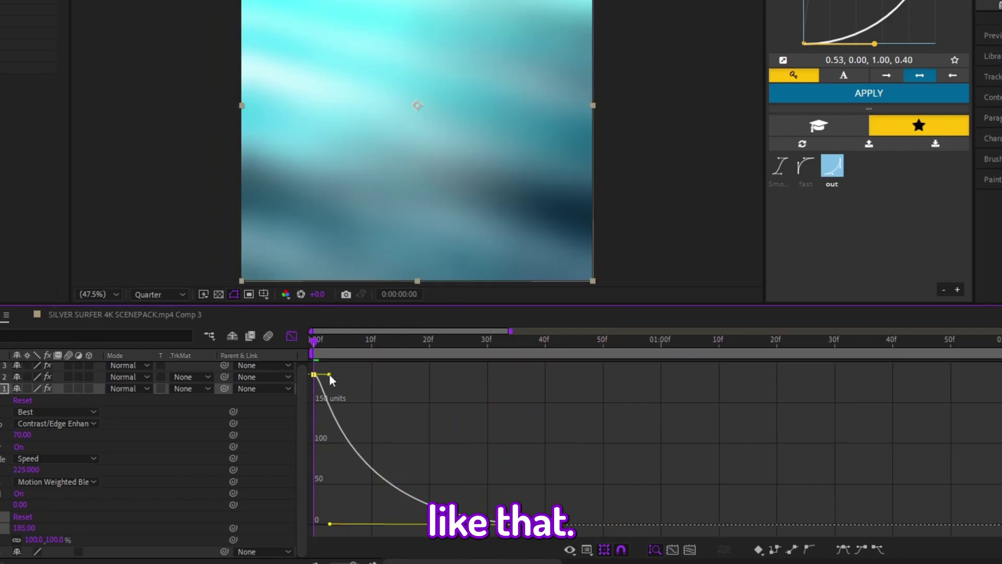
- Angle the first Amount keyframe's handle downward for a steeper start, close the graph editor, and play the result from the beginning
drag(330, 375, 325, 391)
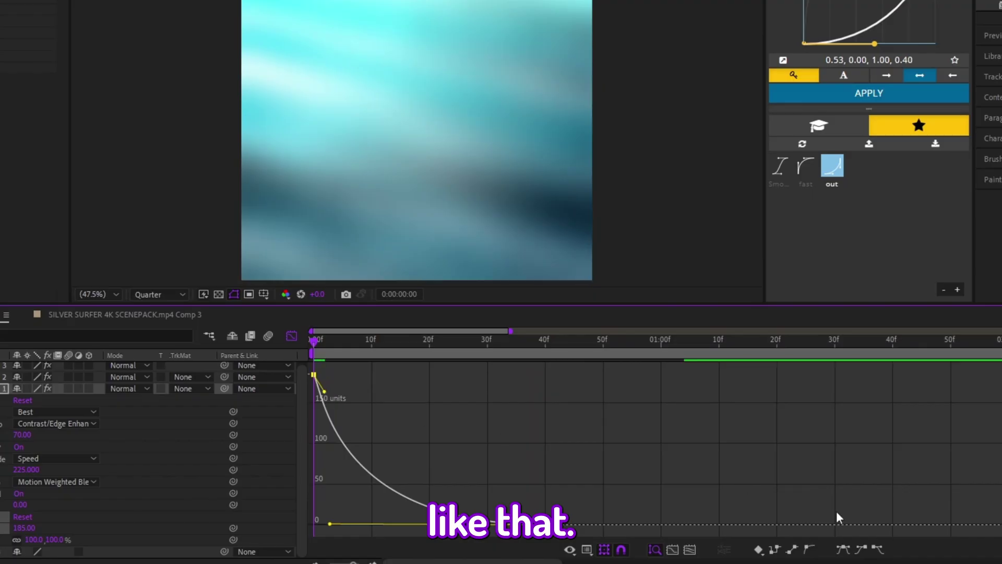
key(space)
click(291, 336)
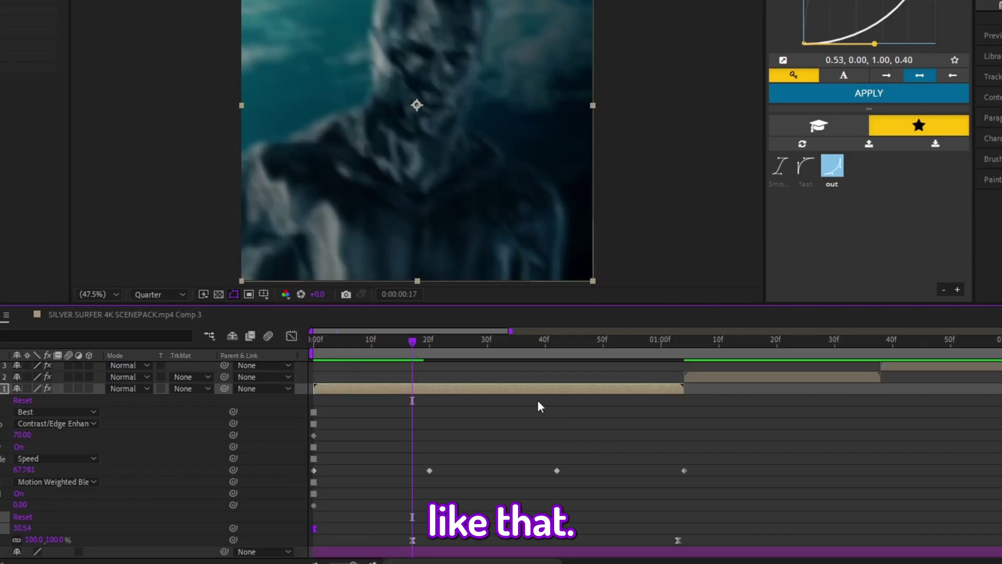
click(292, 336)
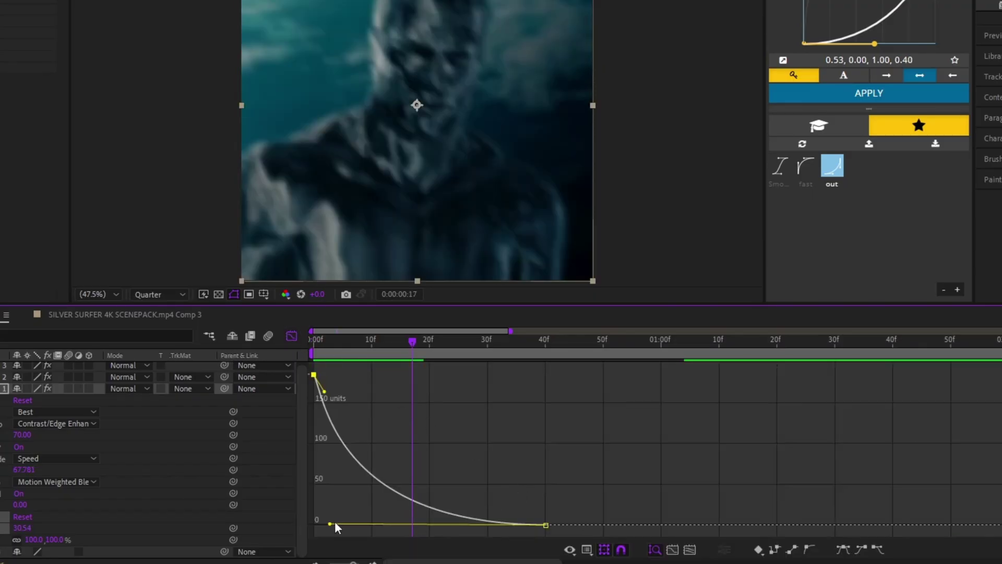
click(291, 336)
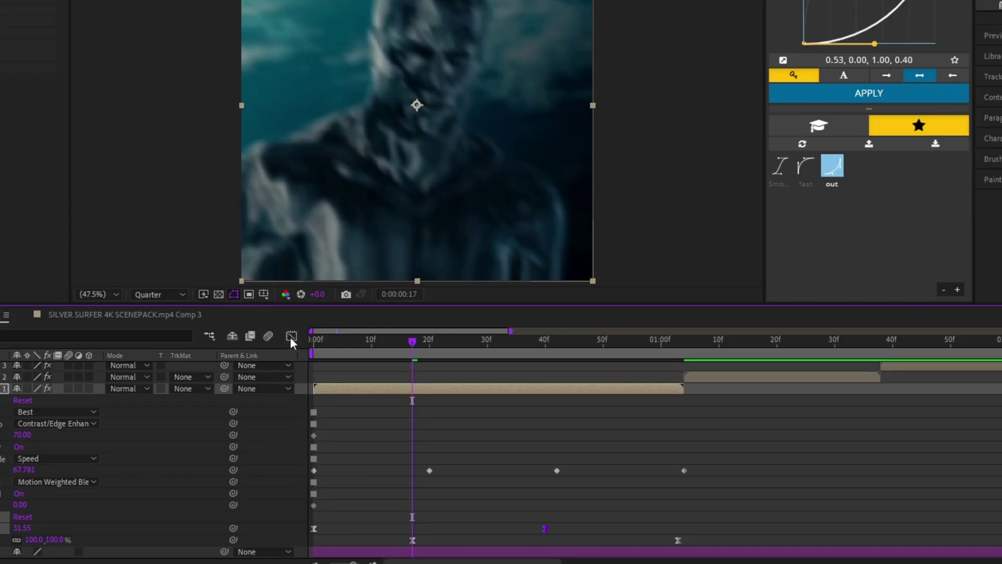
drag(411, 343, 313, 346)
key(space)
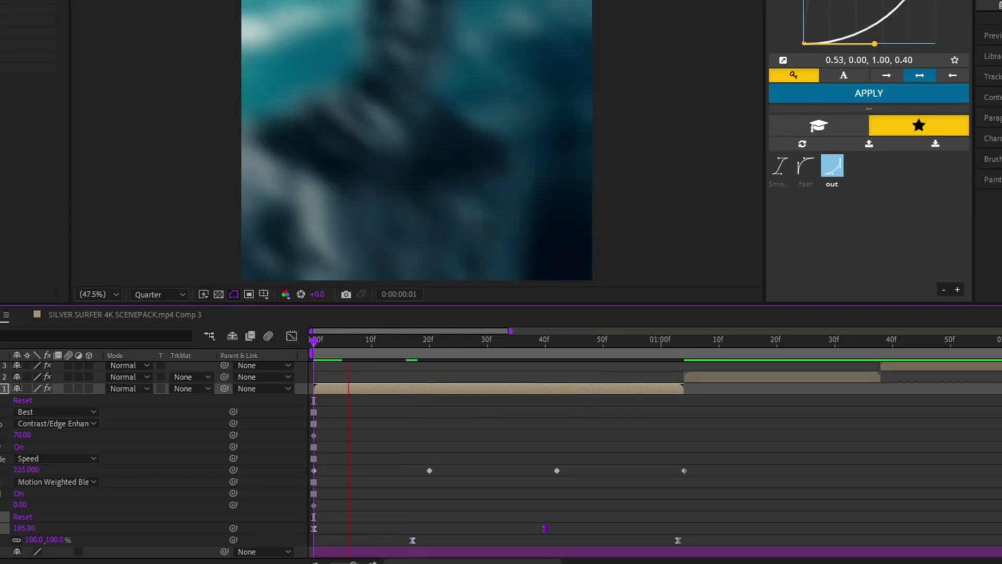
key(space)
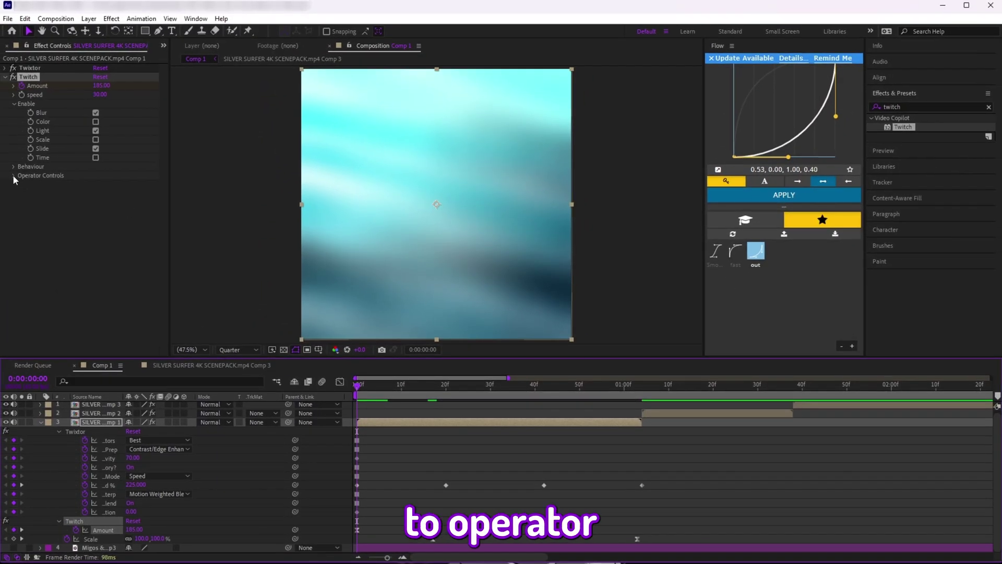
- Start keyframing the Twitch effect's Slide Direction at the first frame, with a value of -45°
click(13, 175)
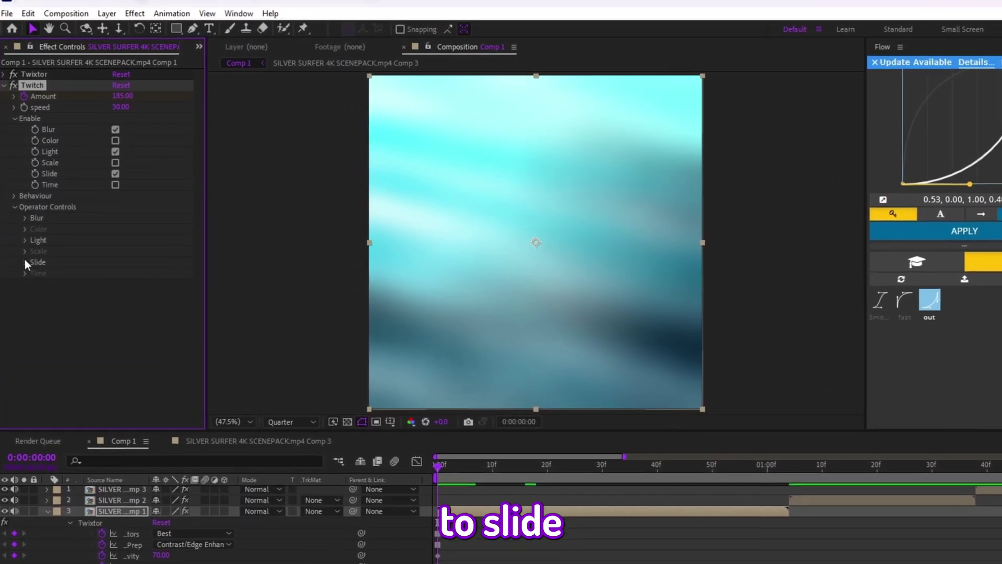
click(24, 220)
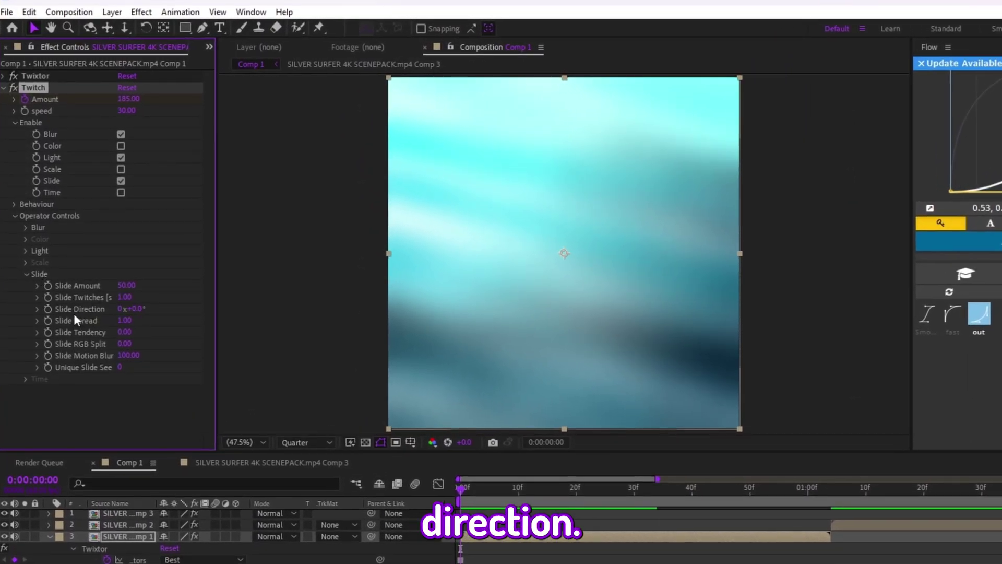
click(48, 308)
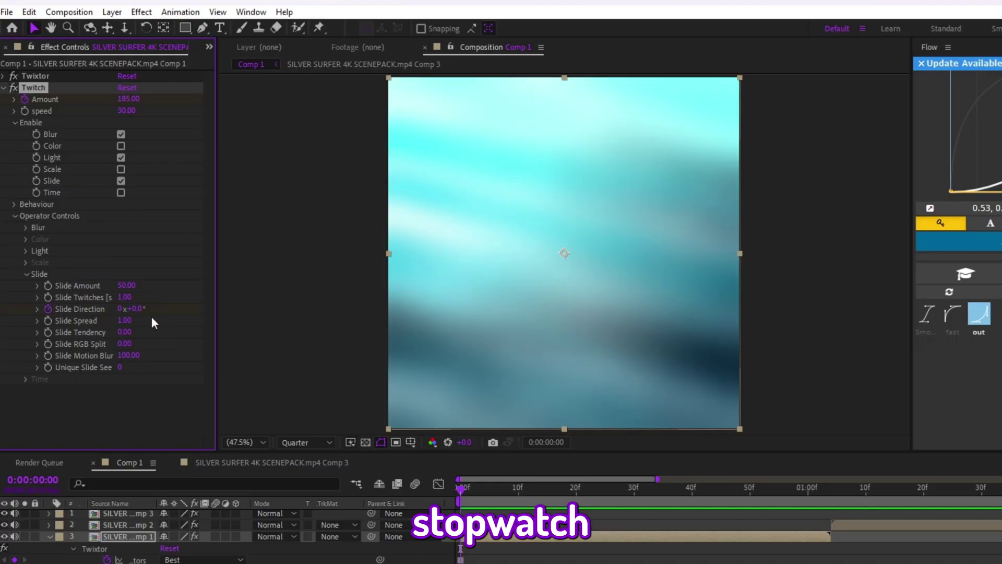
click(135, 310)
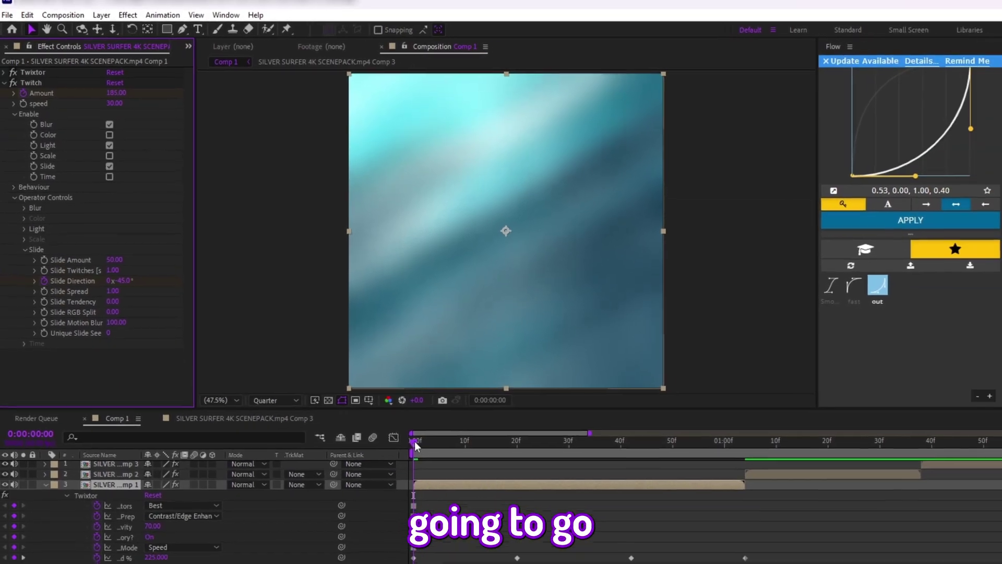
- Add a second Slide Direction keyframe of -100° at 0:00:00:16
drag(461, 488, 554, 505)
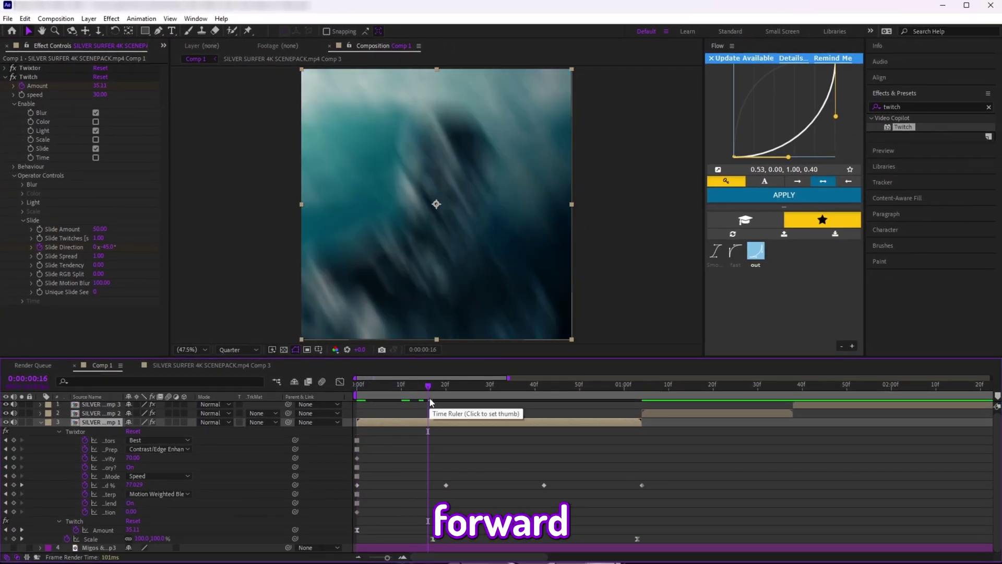
click(108, 246)
text(-10)
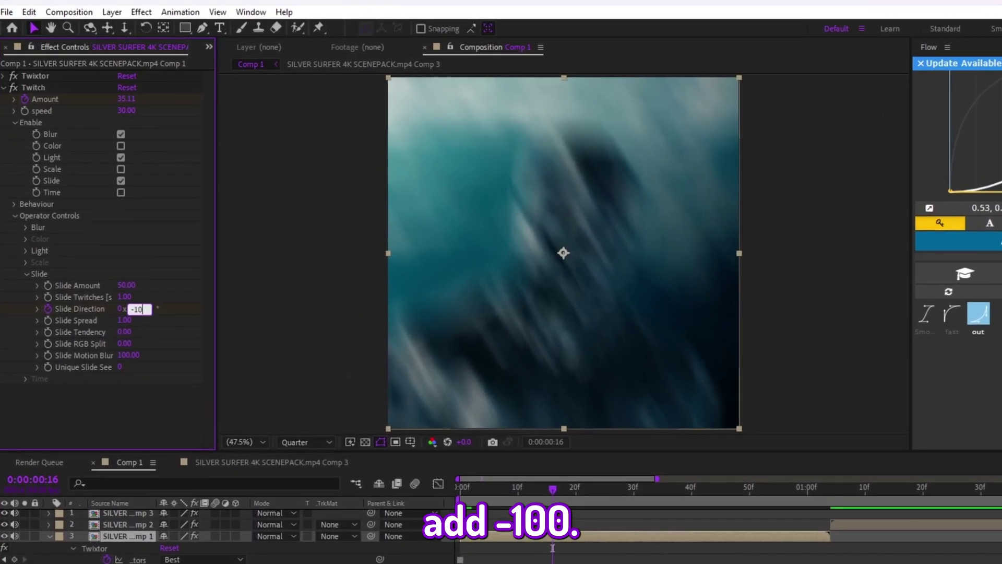
text(0)
key(Return)
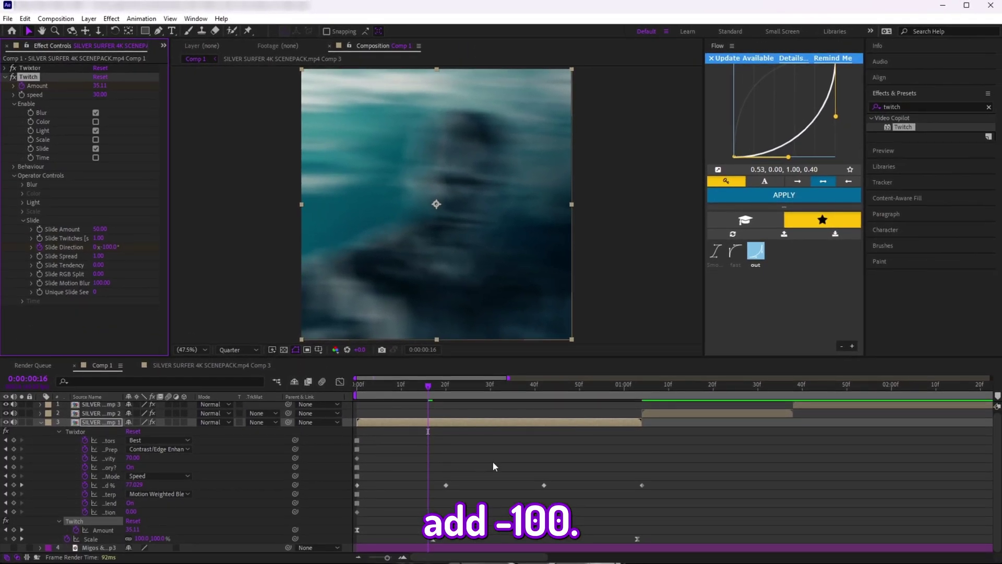
- Show all changed properties of the first clip in the timeline, collapse Twixtor, and examine the Twitch Slide Direction keyframes
key(u)
key(u)
scroll(489, 470, down, 3)
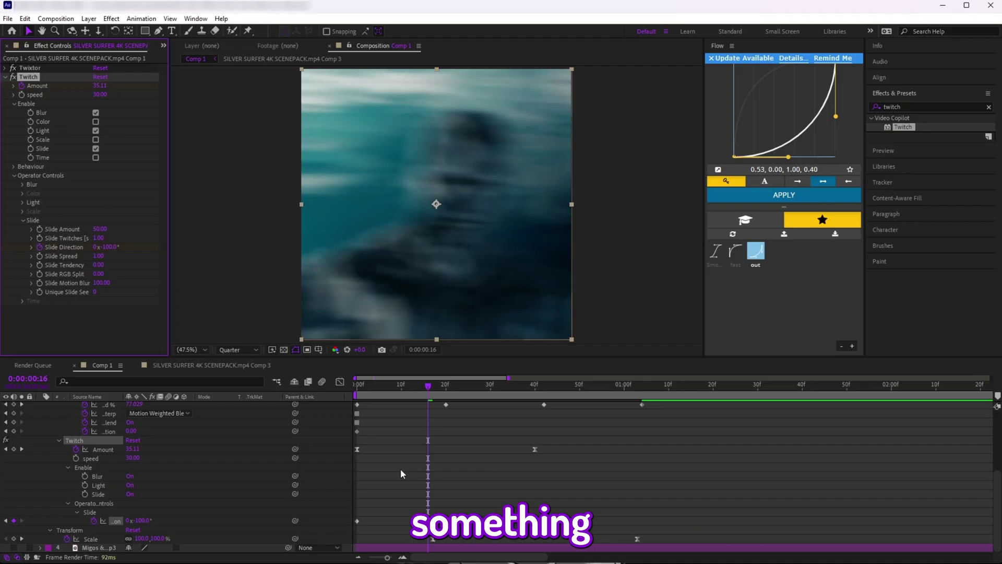
scroll(131, 438, up, 5)
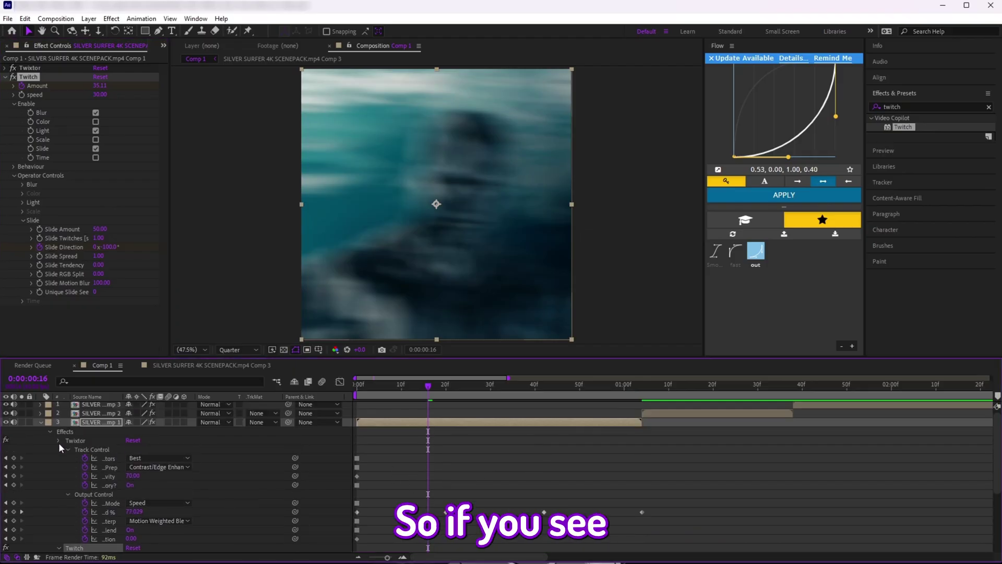
click(59, 441)
scroll(475, 462, down, 1)
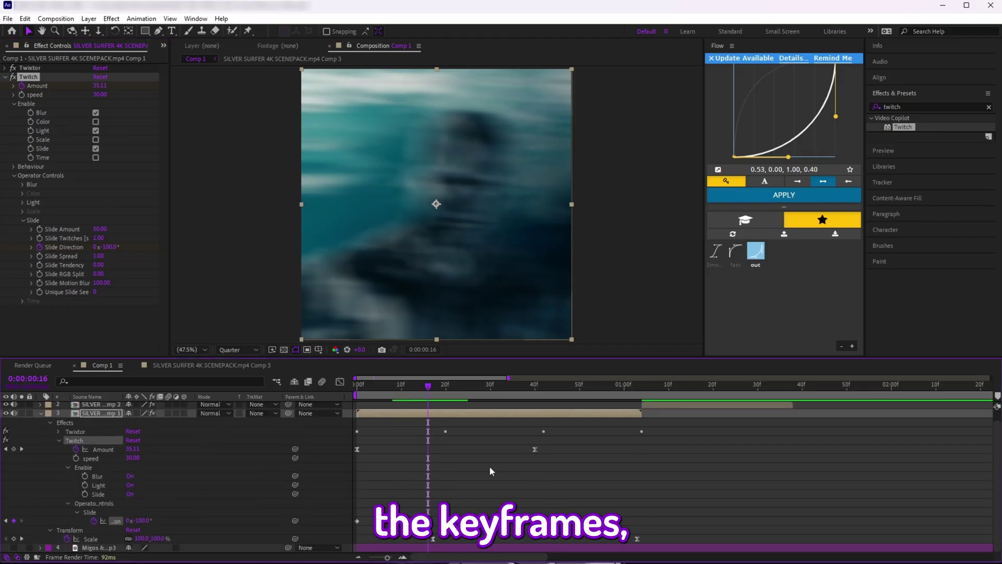
- Play the composition from the beginning to check the shake with the changing slide direction
drag(429, 395, 306, 418)
key(space)
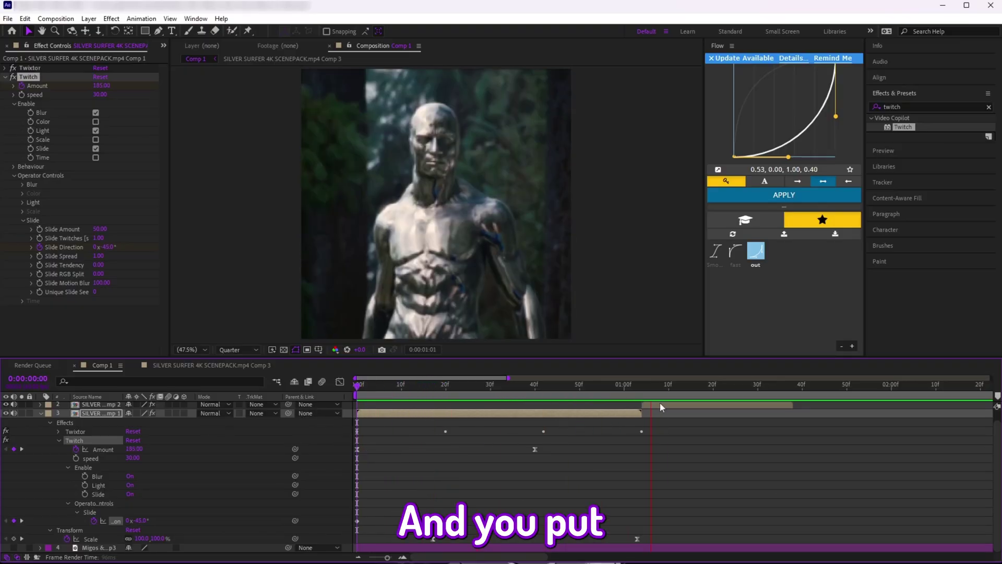
key(space)
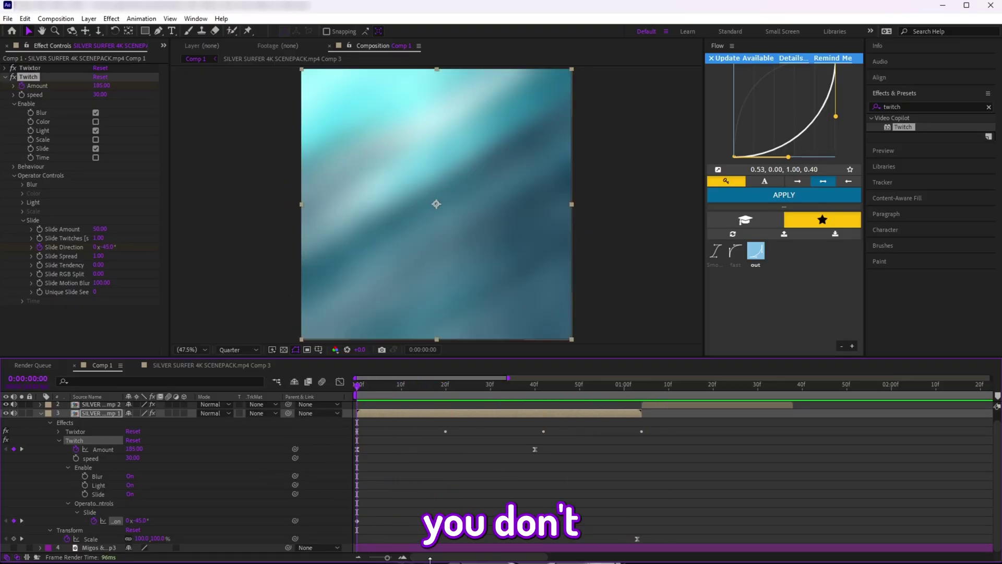
key(space)
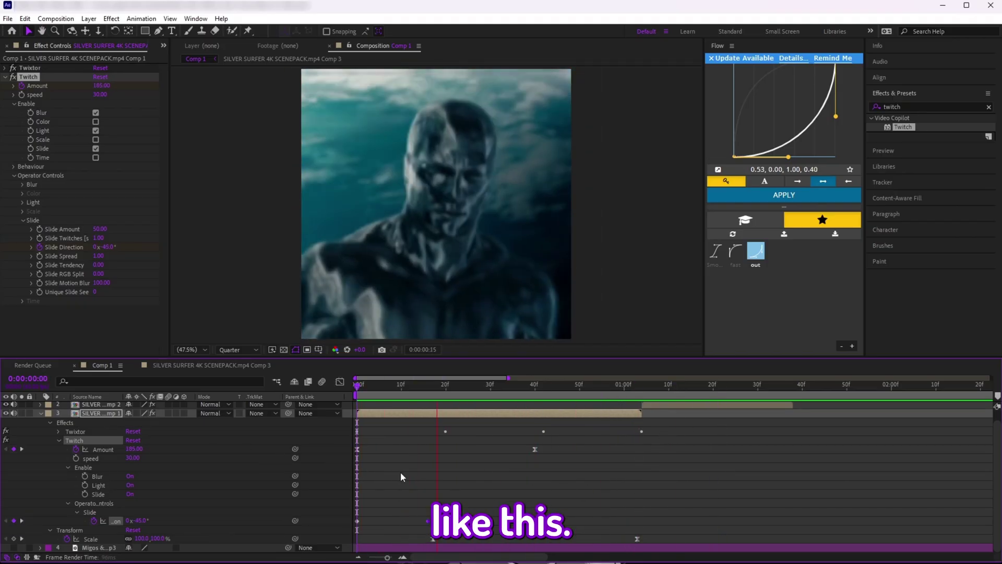
key(space)
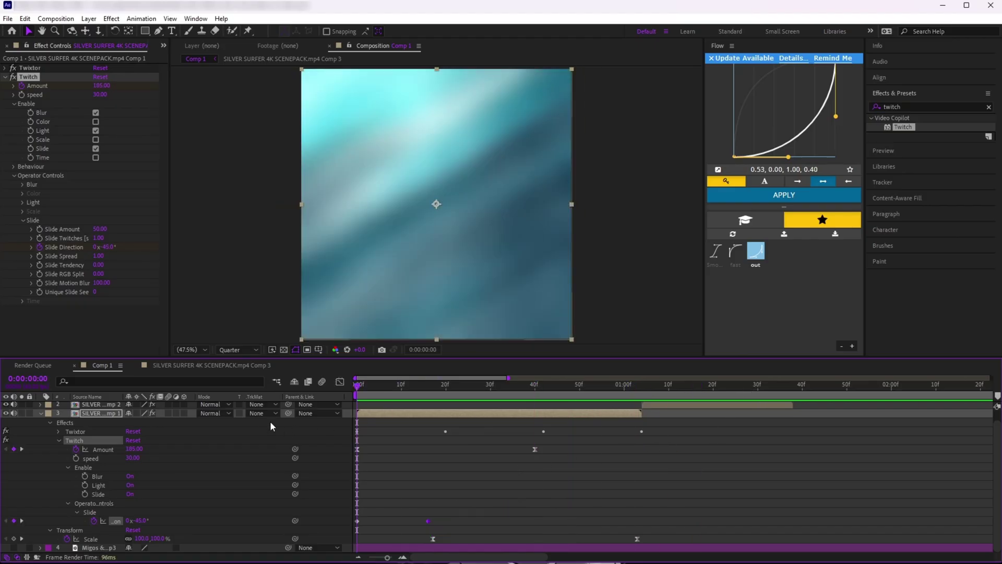
- Find the S_Shake effect and apply it to the first Silver Surfer clip
click(270, 421)
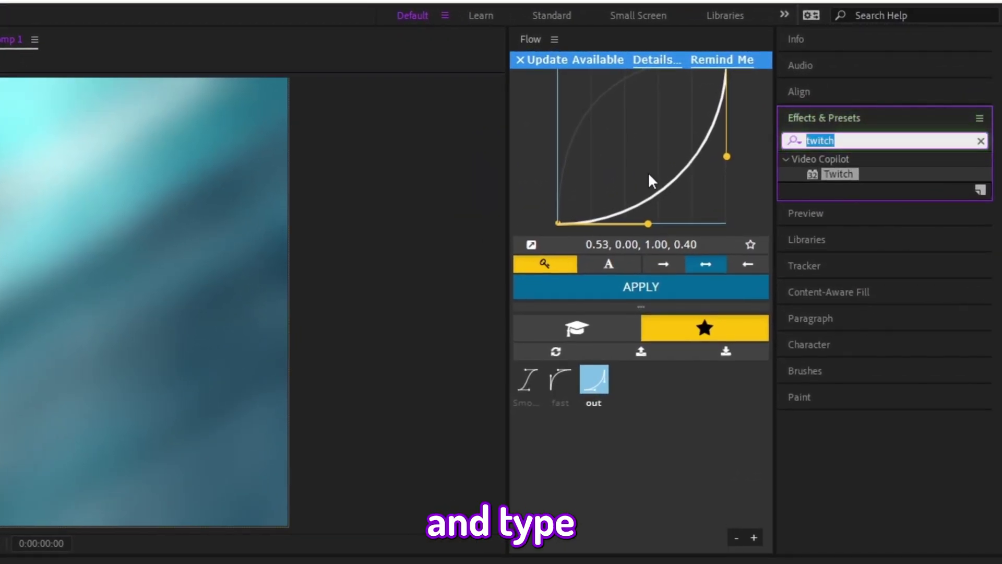
text(s_shake)
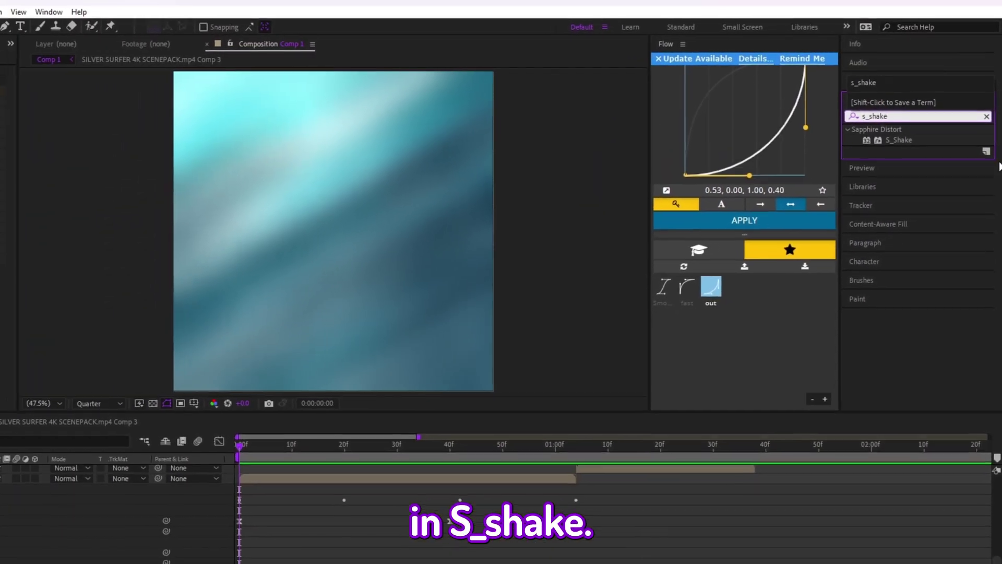
drag(900, 140, 141, 295)
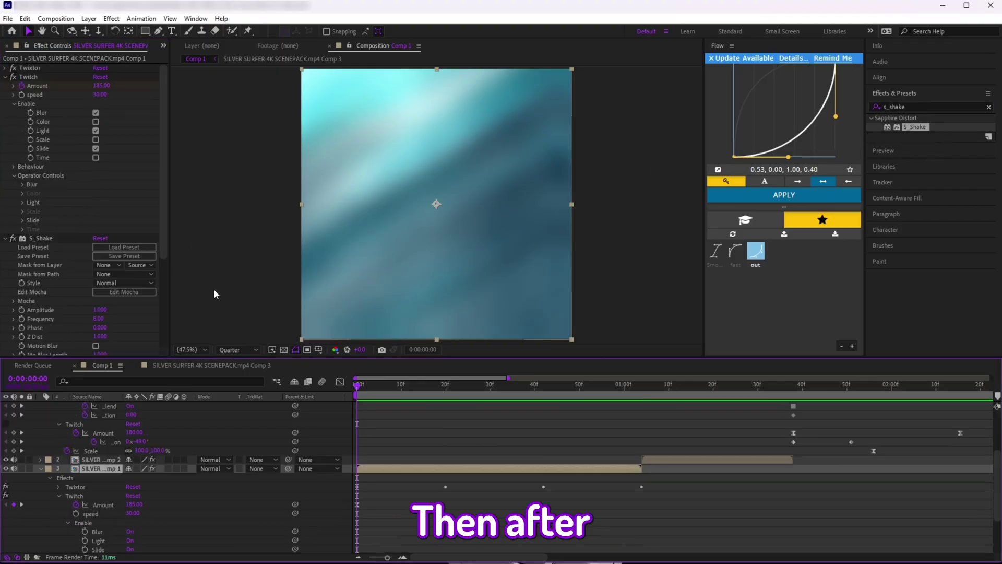
- Set the S_Shake amplitude to 0.3 and turn on its Motion Blur
scroll(157, 198, down, 3)
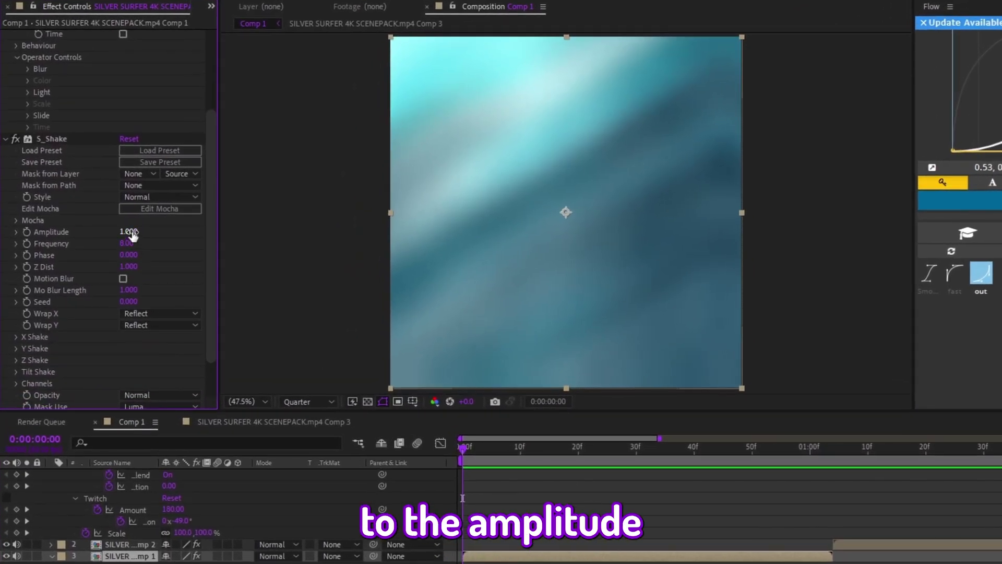
text(3)
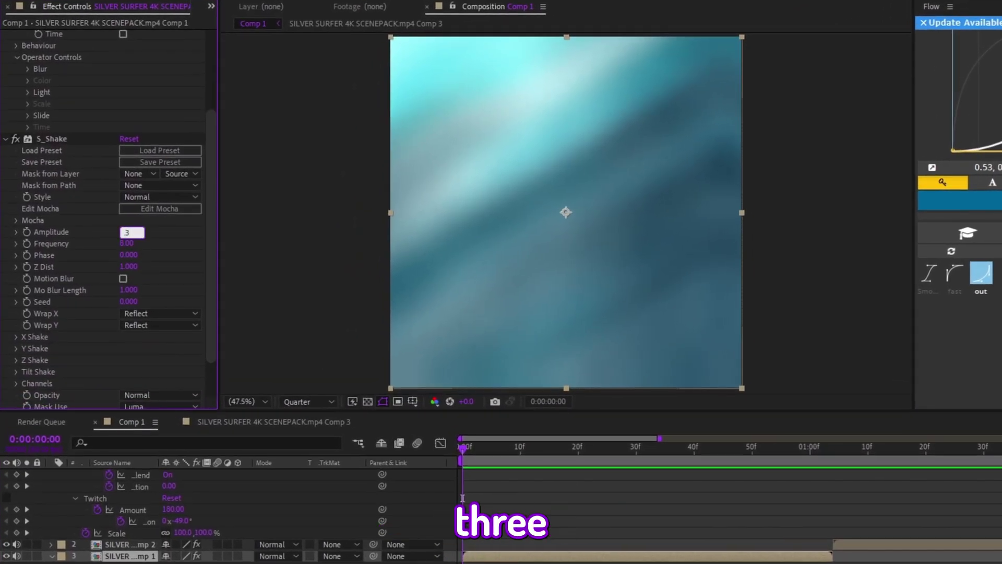
key(Return)
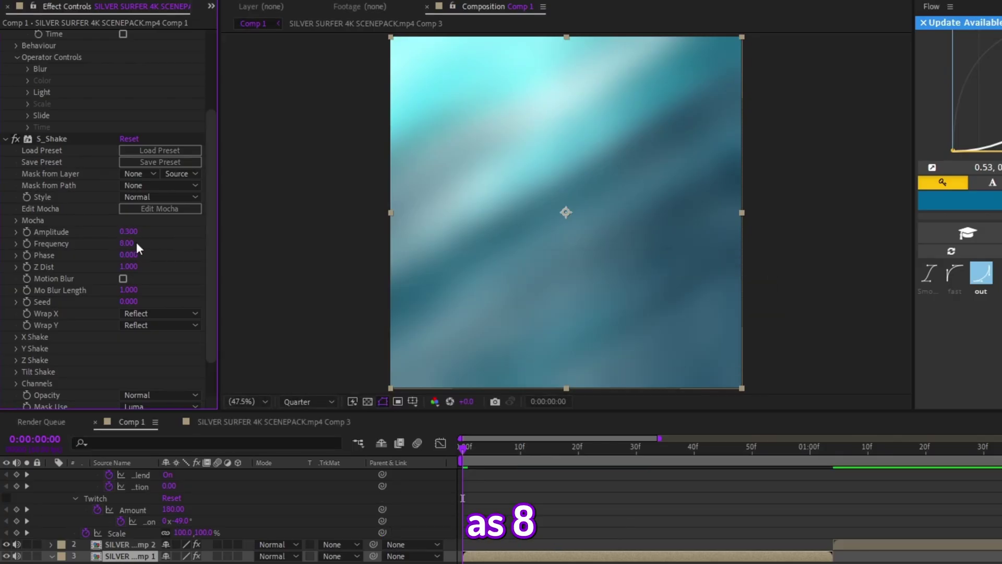
scroll(136, 242, down, 2)
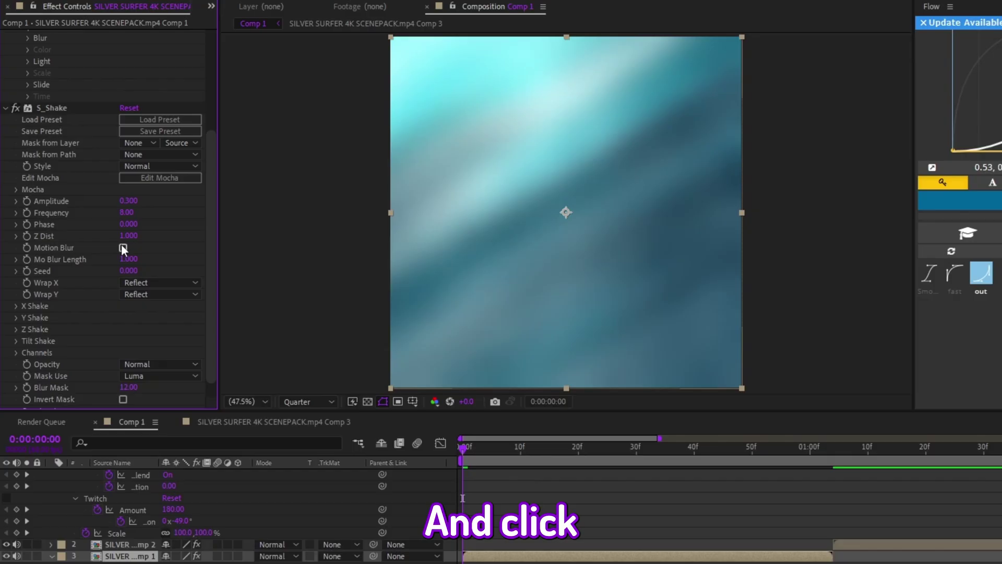
click(123, 248)
scroll(125, 245, down, 1)
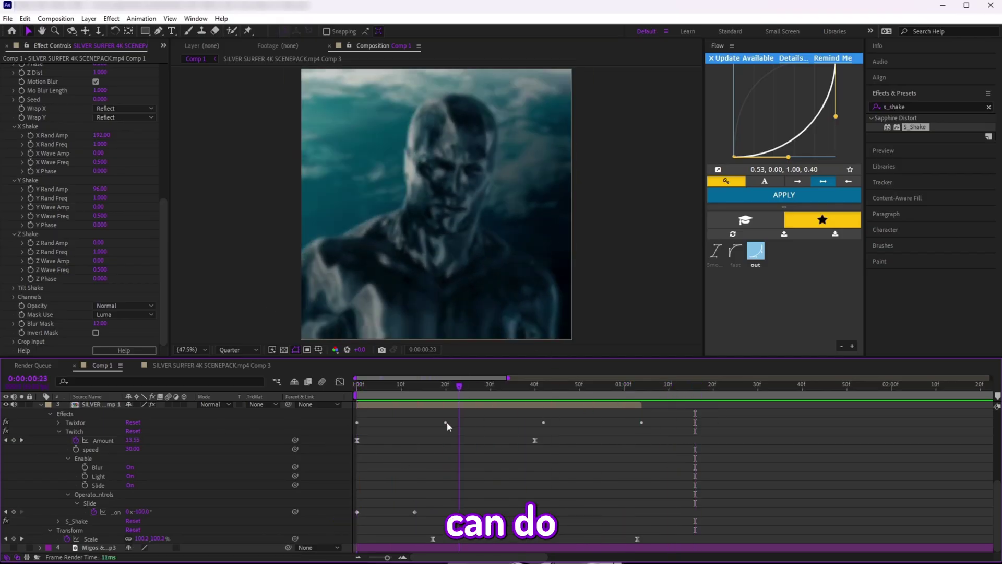
- Show the first clip's Scale keyframes, examine their zoom-in curve in the graph editor, and return to the layer view
click(460, 405)
key(s)
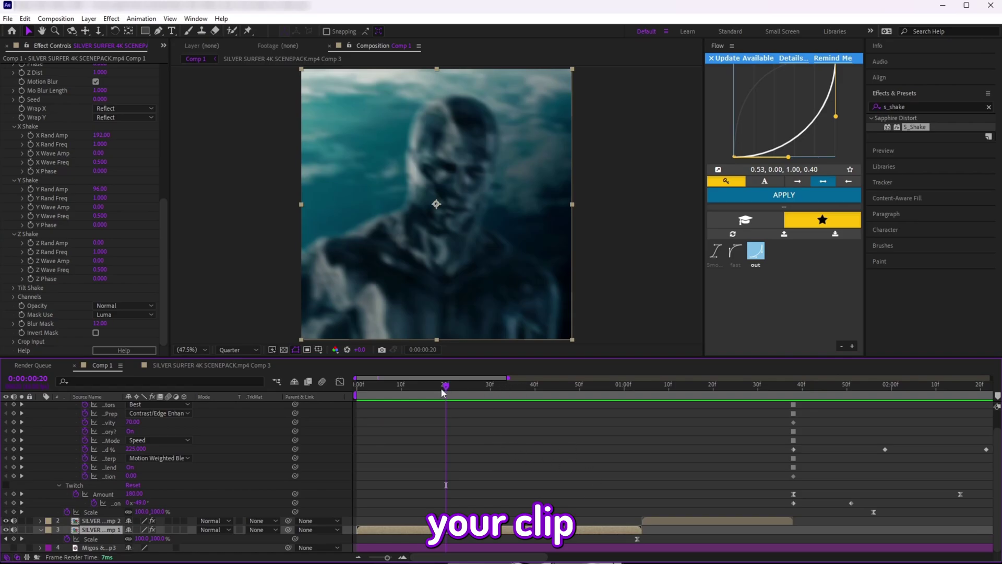
drag(442, 392, 513, 444)
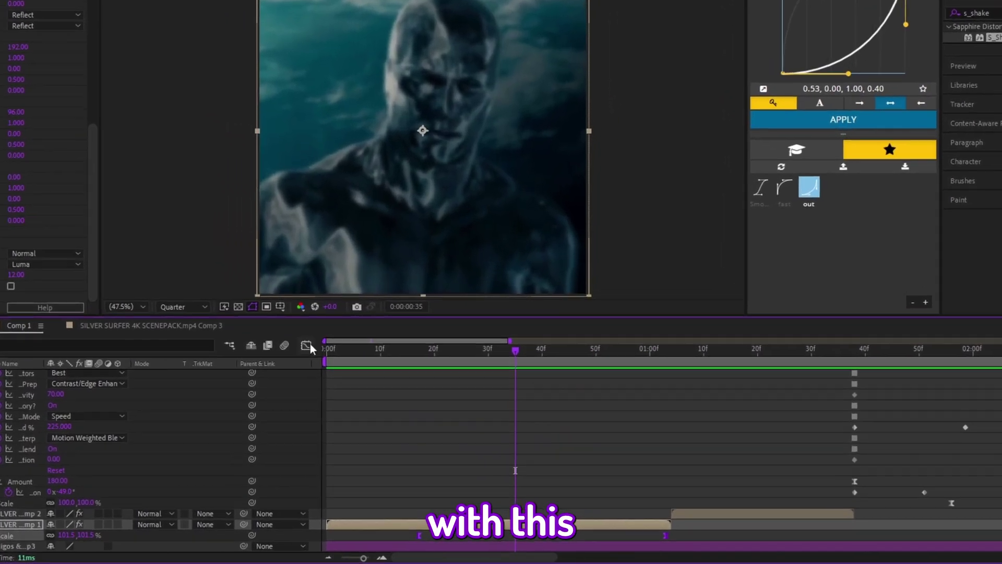
click(340, 381)
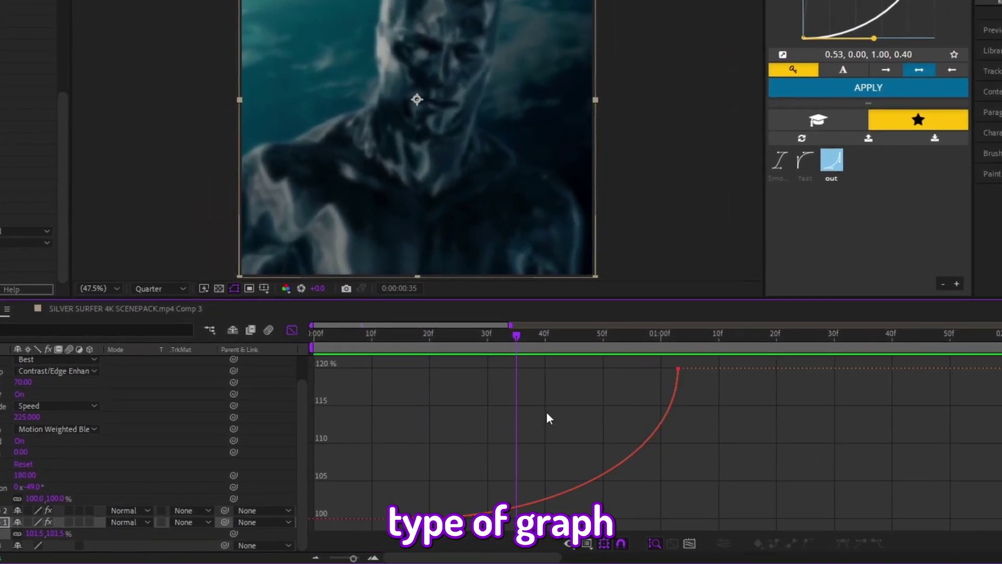
click(677, 371)
key(shift+F3)
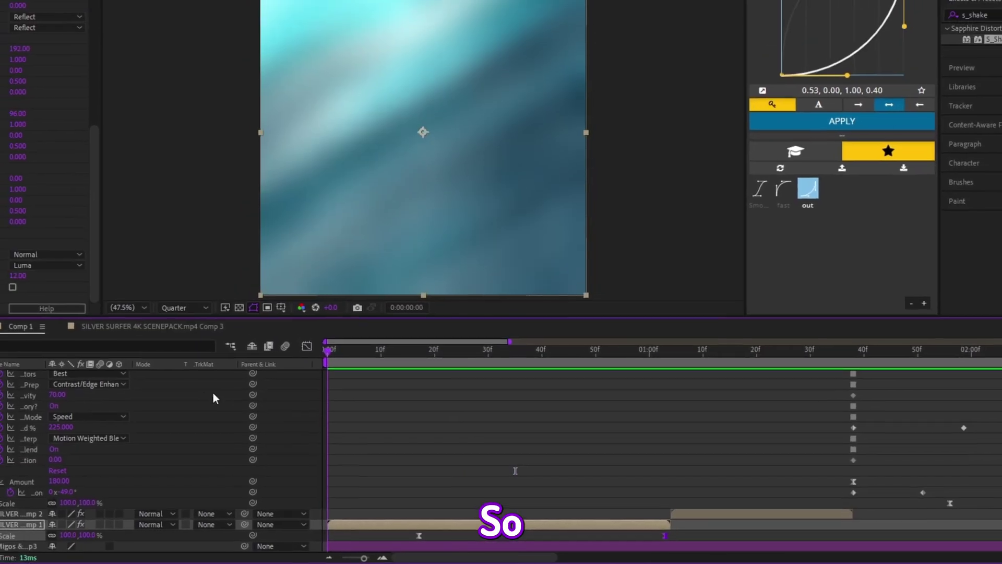
- Preview the zoom-in from the first clip into the second one
key(space)
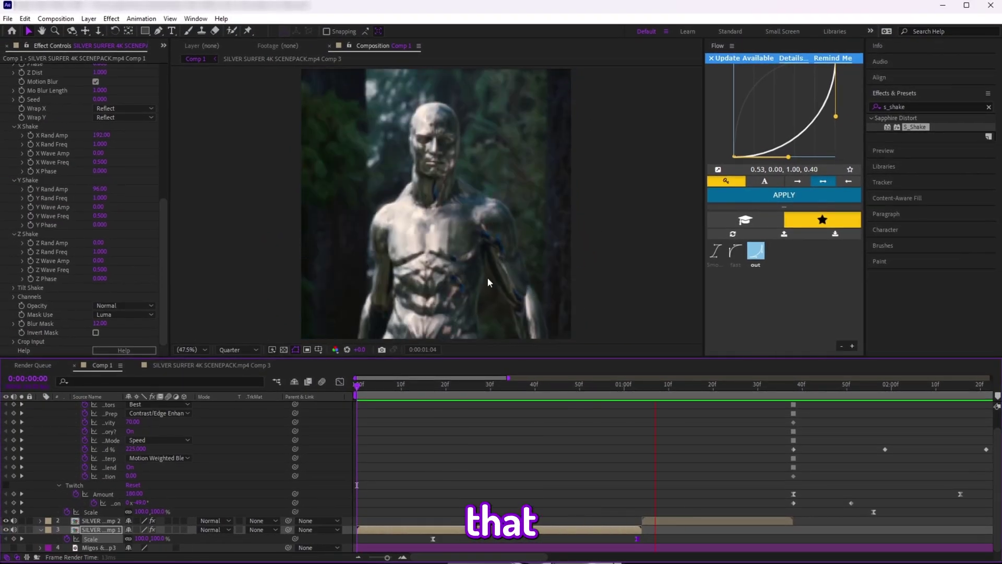
click(575, 400)
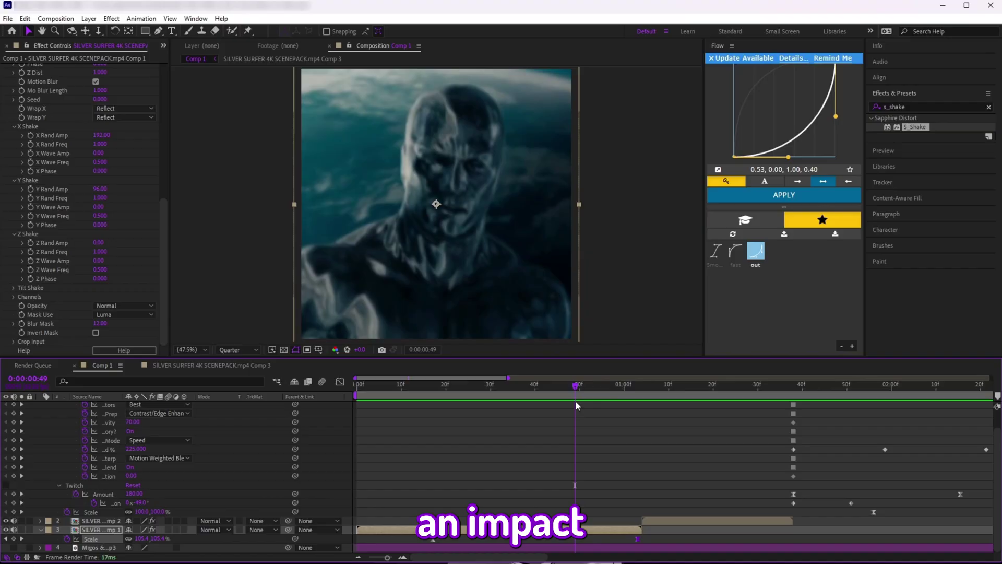
key(space)
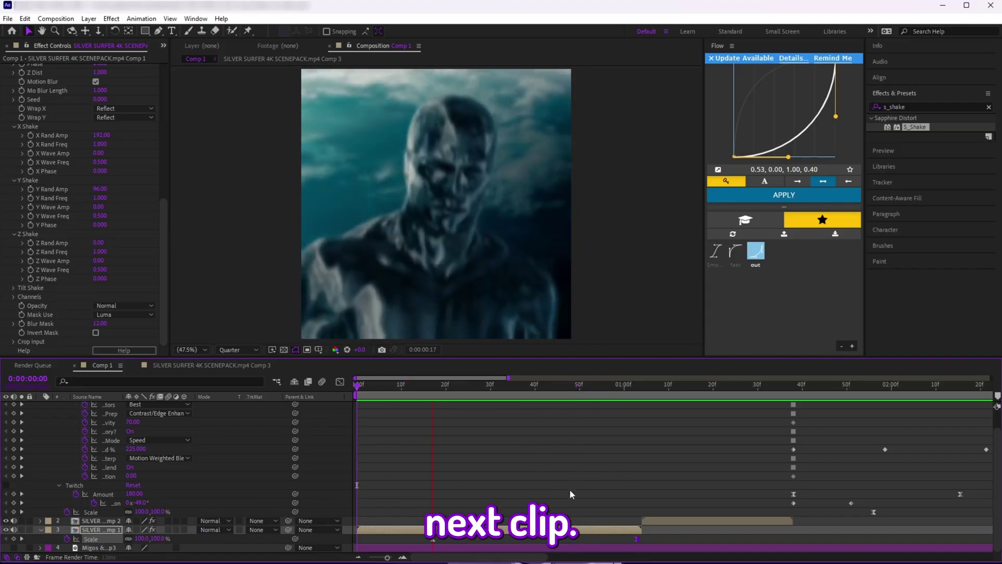
key(space)
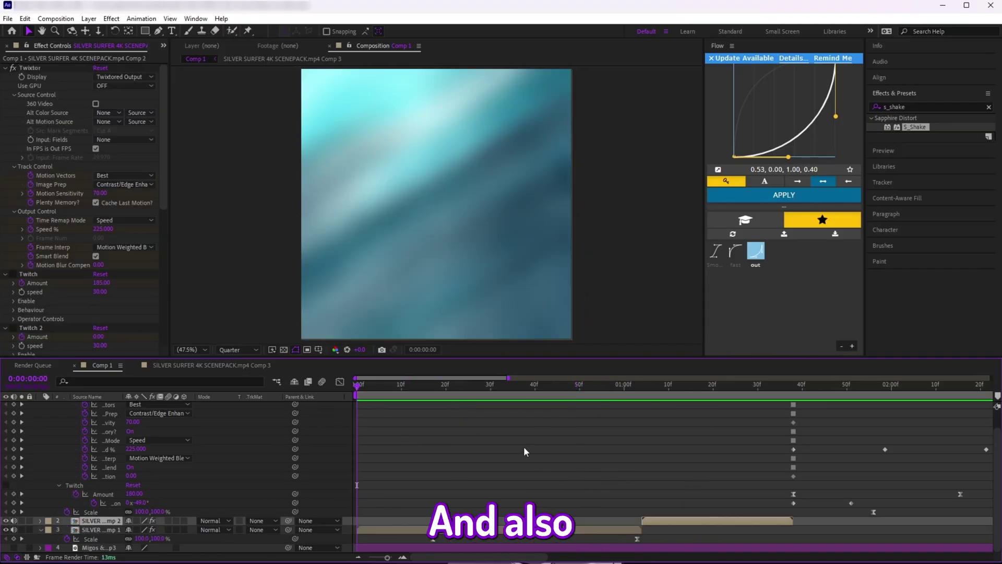
- Reveal the effects on the second clip and examine the keyframes of its Twitch and Twitch 2 effects
click(524, 447)
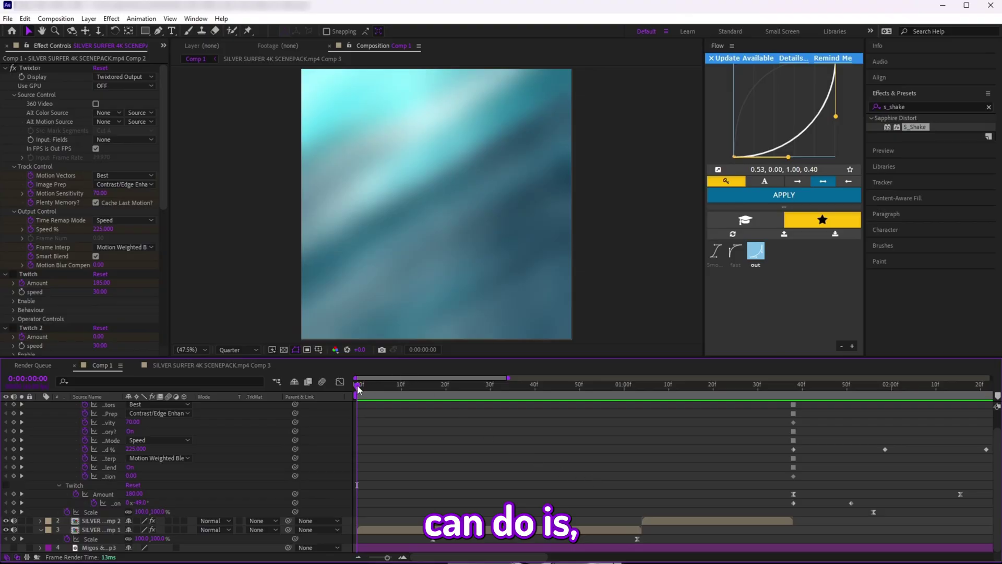
drag(358, 387, 519, 514)
click(519, 521)
key(e)
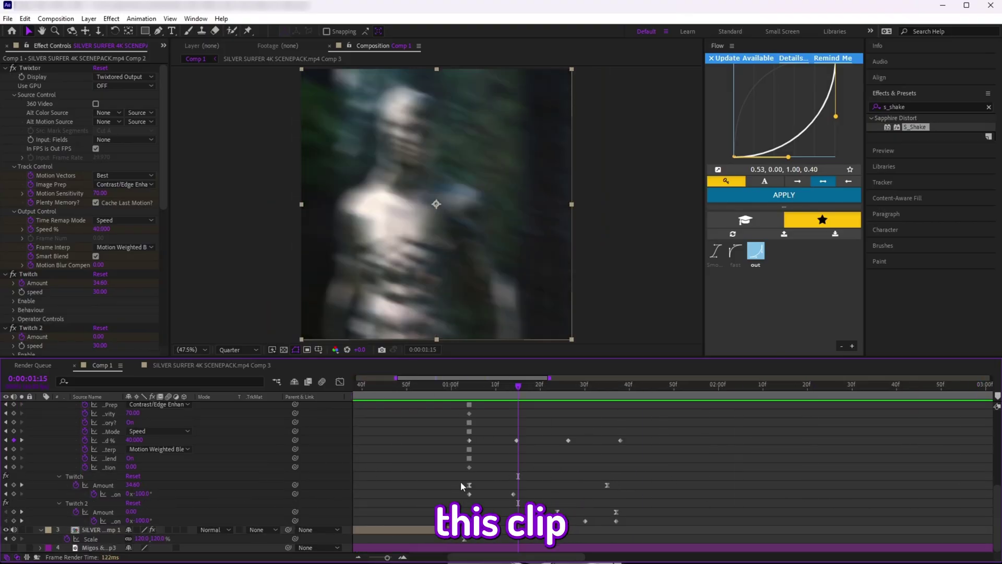
drag(447, 480, 647, 500)
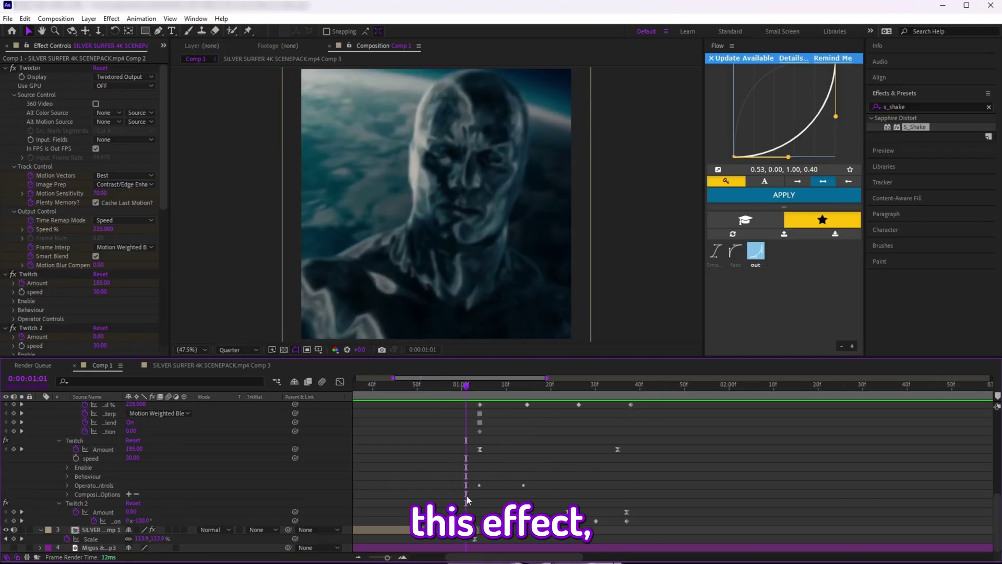
scroll(465, 435, up, 1)
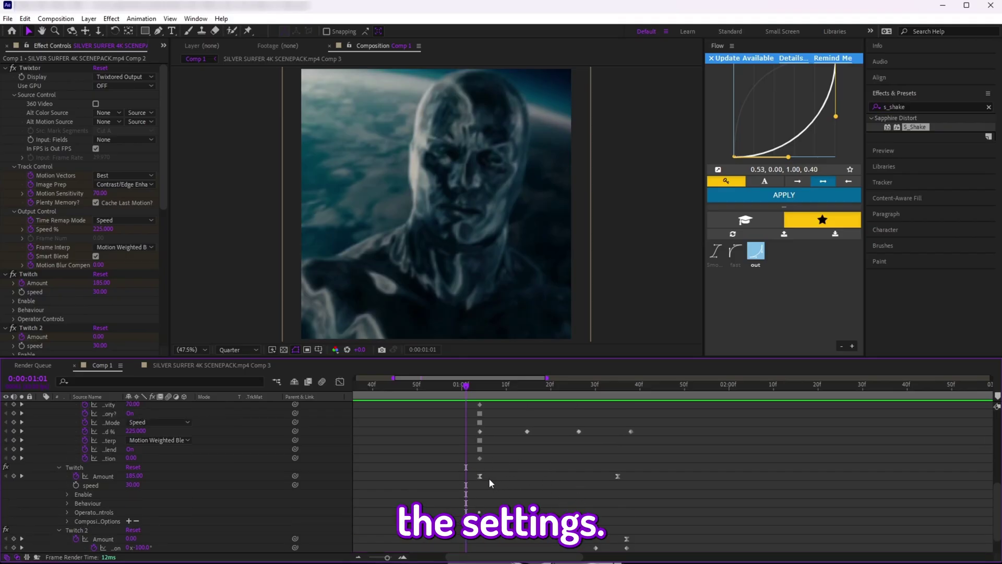
scroll(496, 480, down, 1)
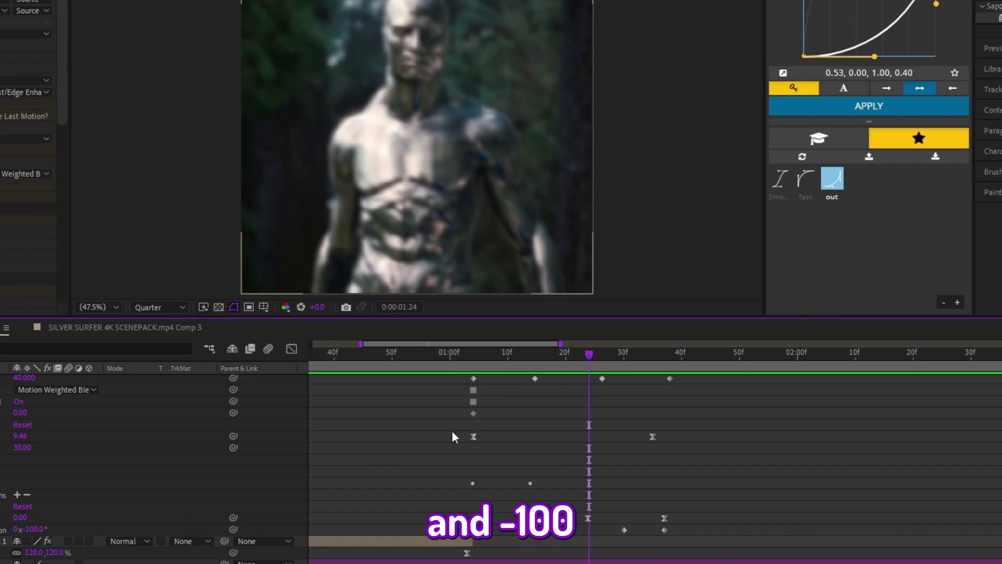
- Examine the amount curve of the second clip's Twitch 2 effect in the graph editor and return to the layer view
drag(601, 357, 620, 392)
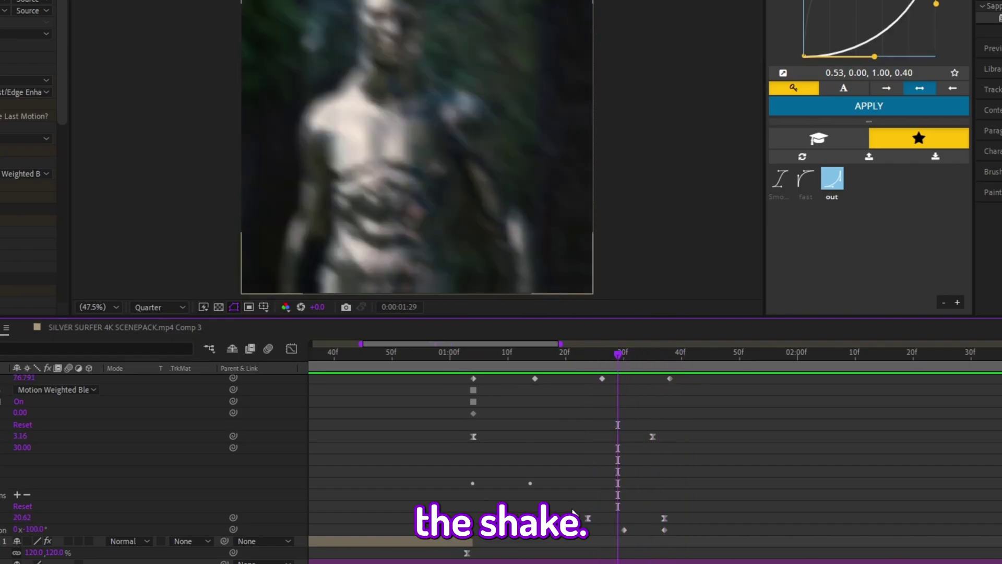
click(293, 350)
click(588, 537)
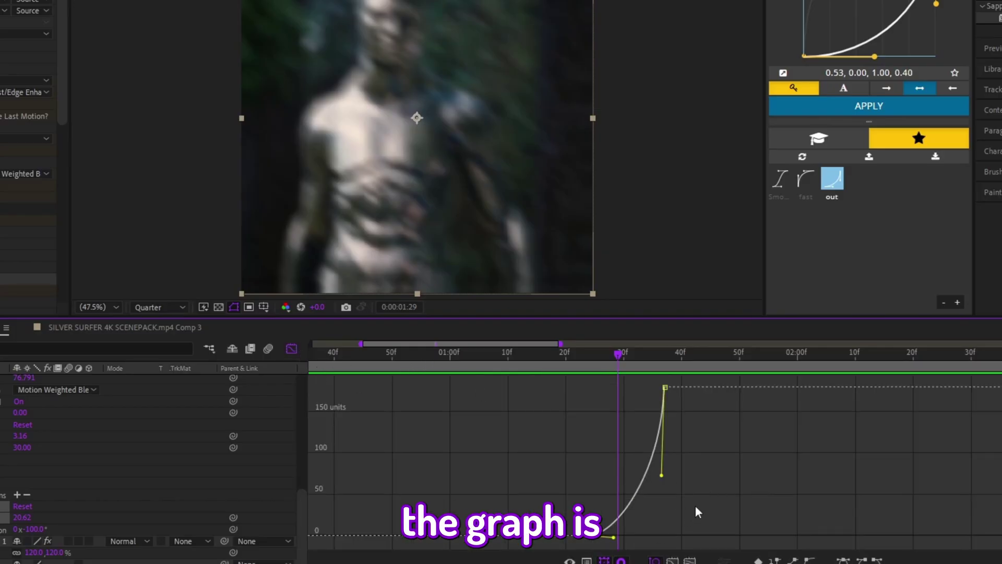
click(690, 560)
drag(663, 356, 320, 352)
key(space)
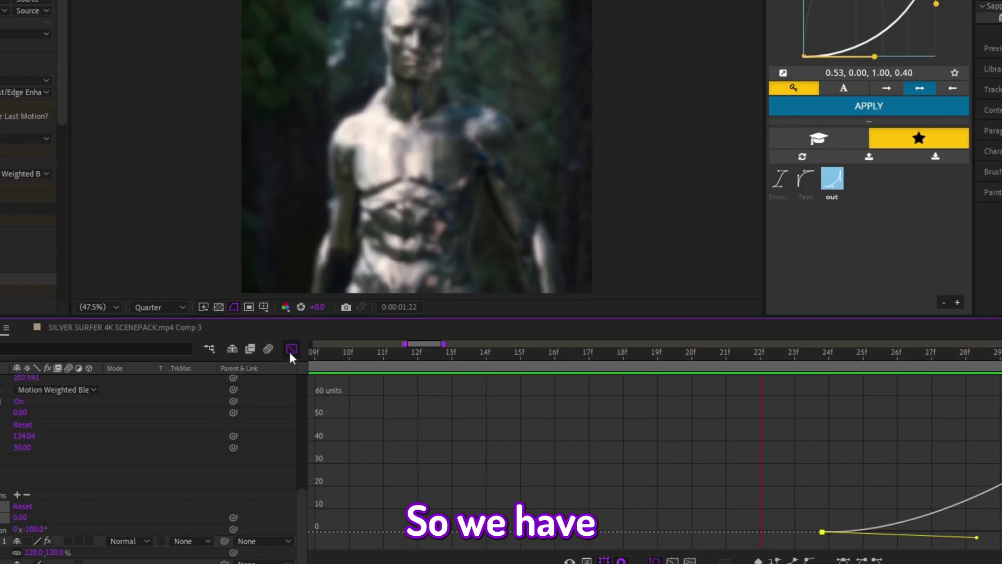
click(291, 350)
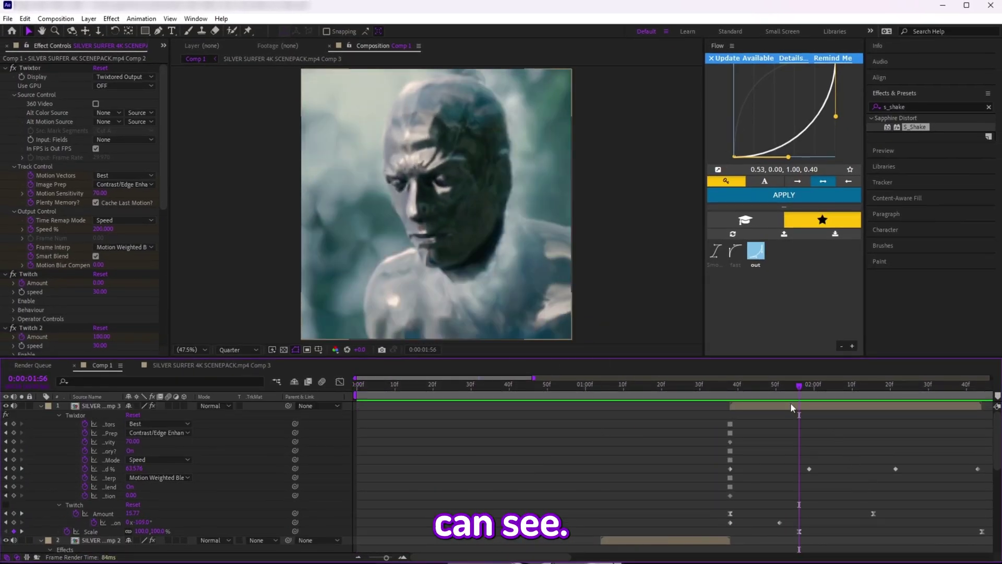
- Collapse the third clip's Twixtor properties and turn on its Twitch effect
click(792, 405)
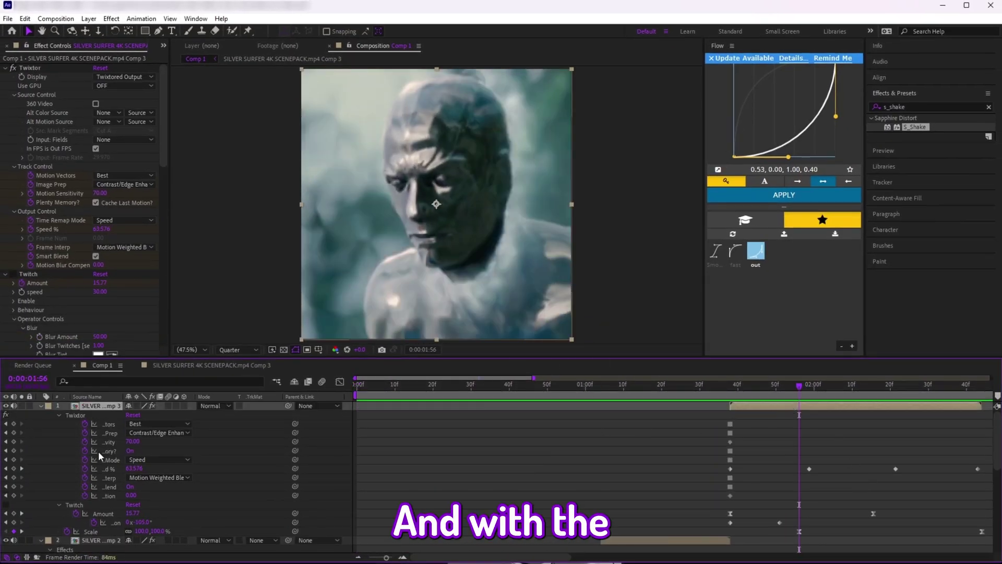
click(60, 415)
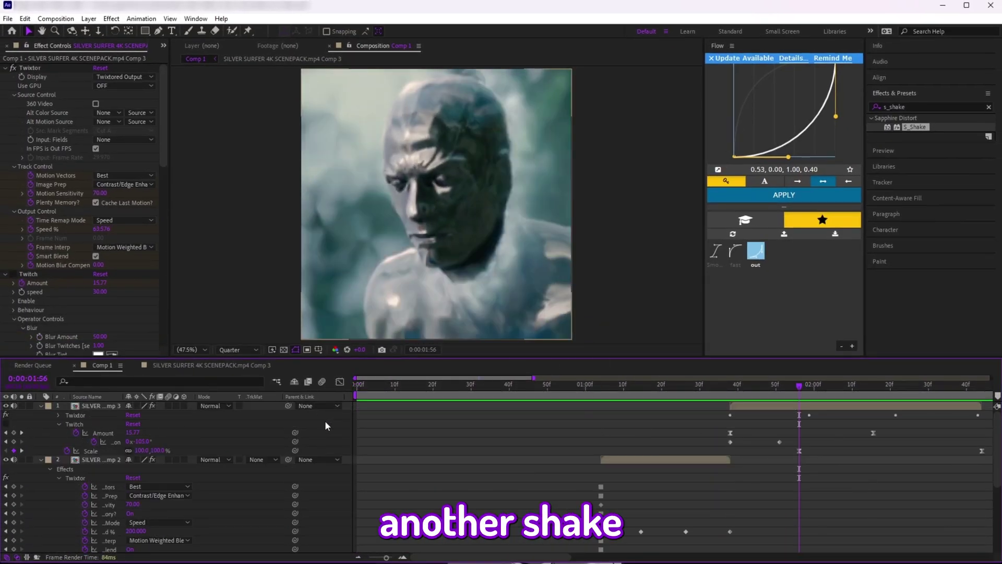
click(5, 424)
- Examine the third clip's S_Shake settings and preview the composition, scrubbing through the first clip
scroll(151, 214, down, 10)
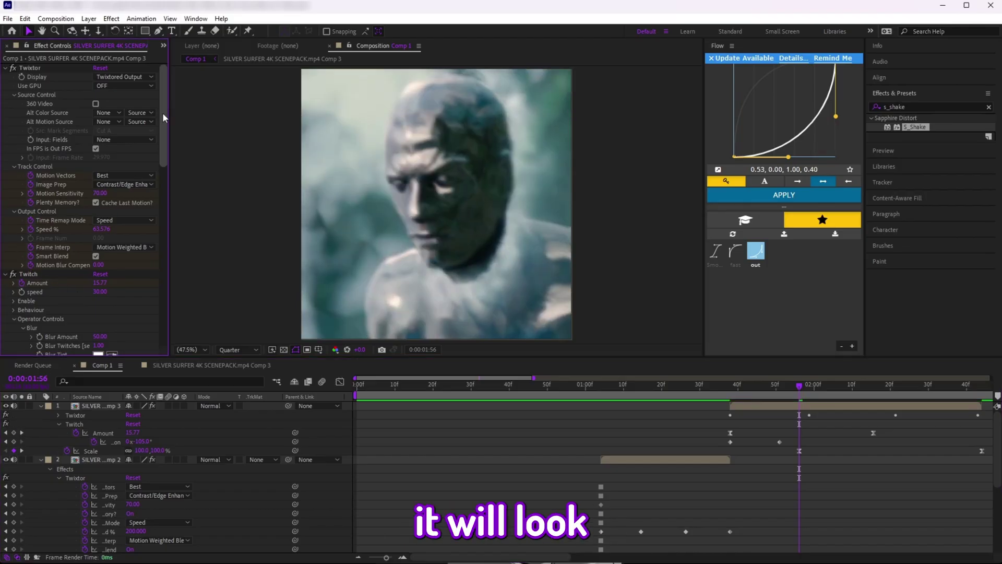
click(13, 98)
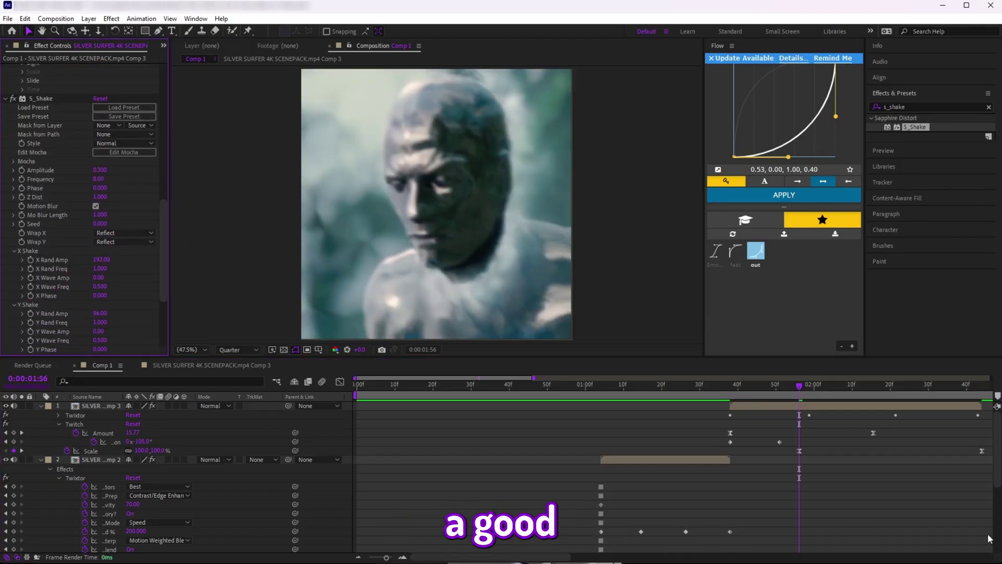
key(space)
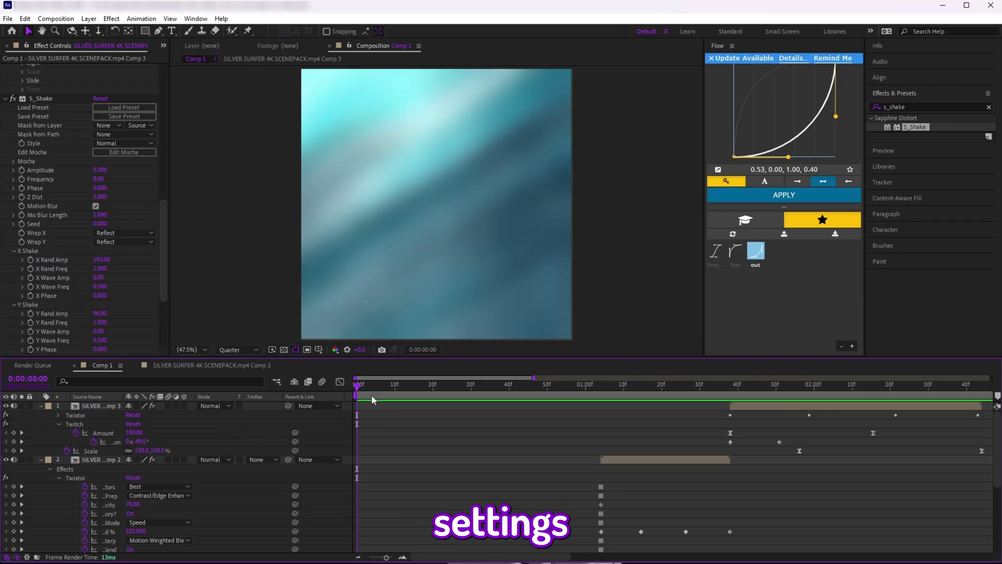
drag(358, 388, 559, 398)
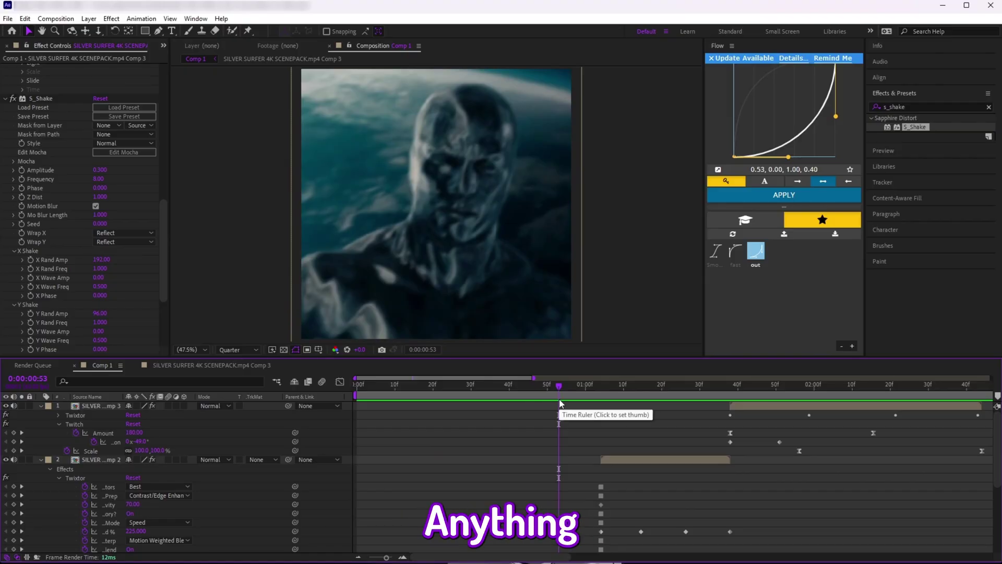
click(406, 413)
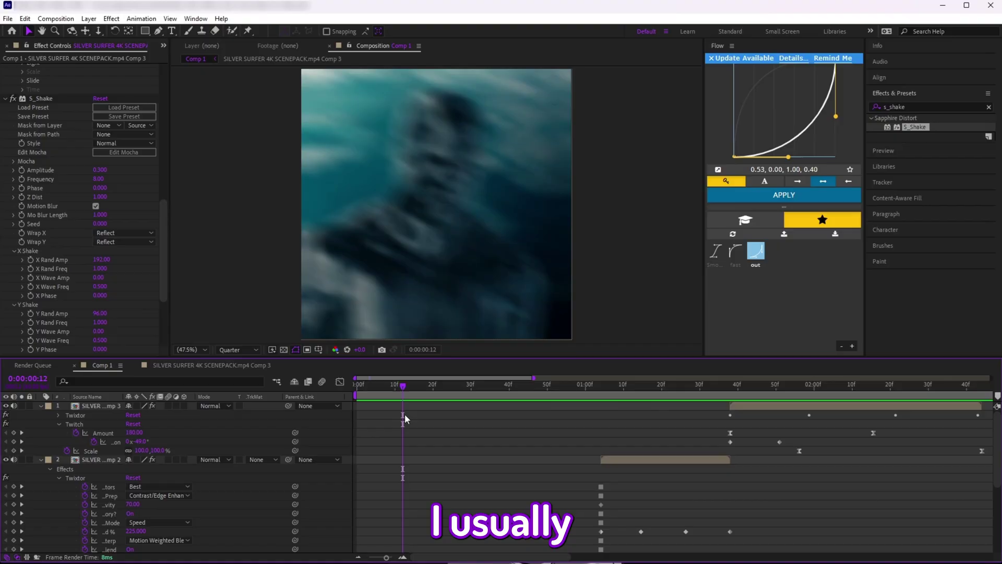